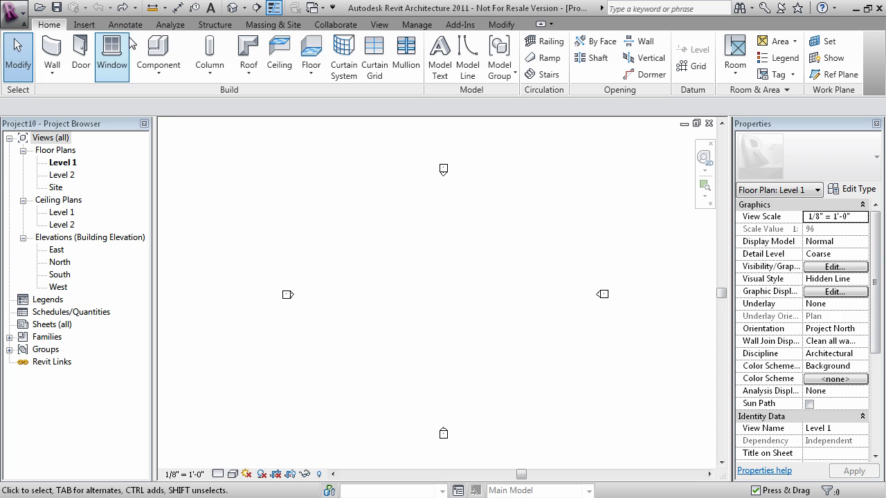
Draw a short horizontal Generic - 8" wall in the Level 1 plan, between the elevation markers.
click(689, 69)
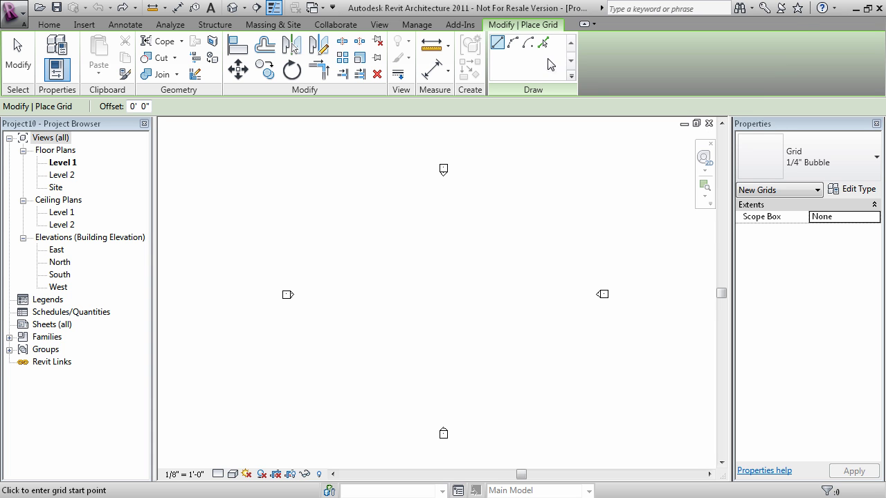
click(18, 55)
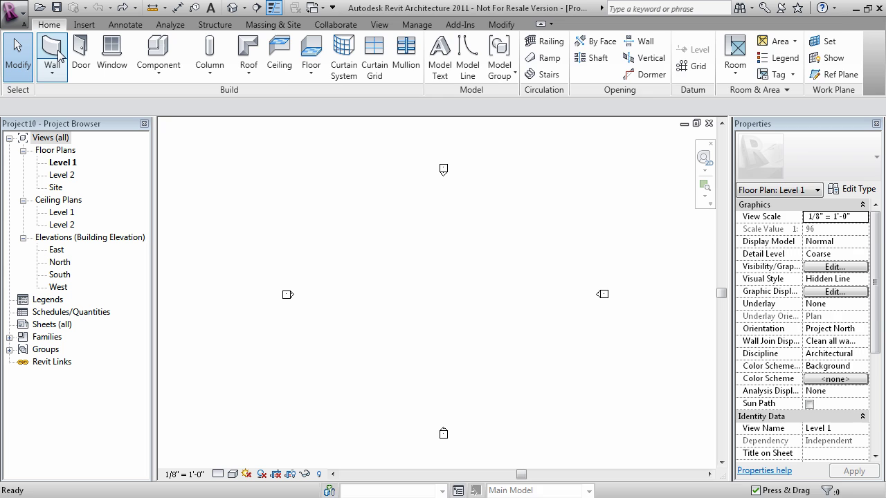
key(w)
key(a)
click(367, 248)
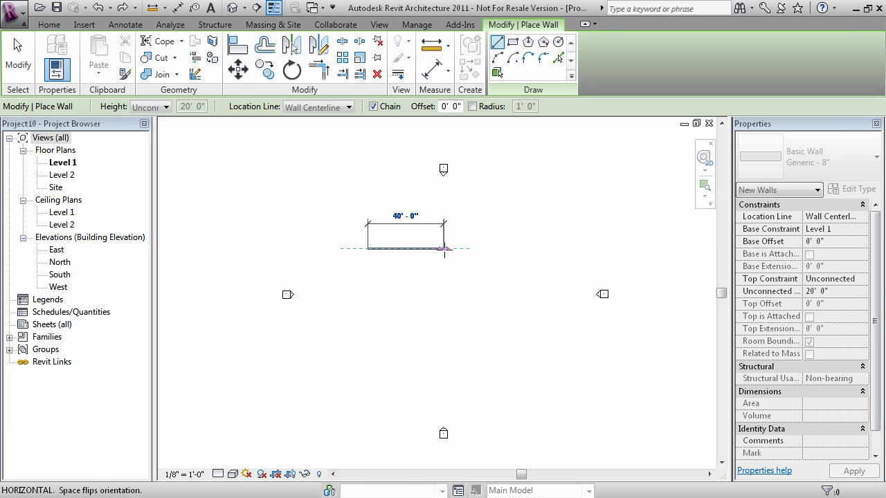
click(404, 249)
scroll(391, 253, up, 2)
key(Escape)
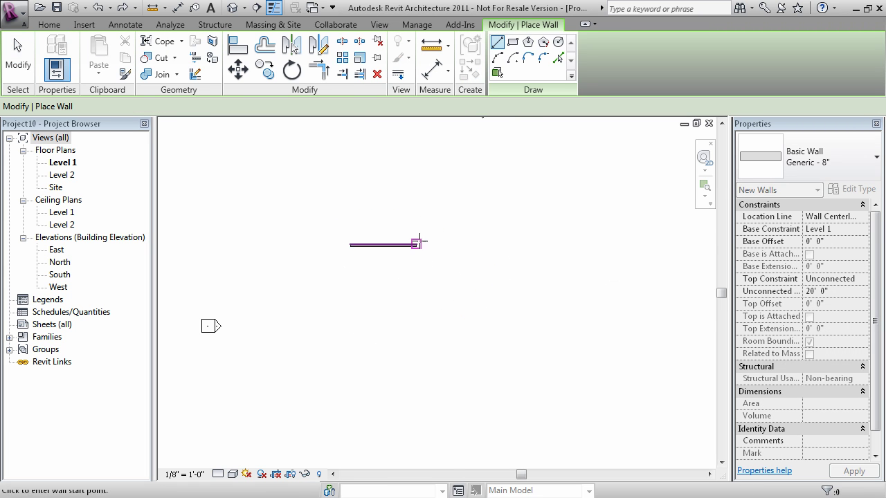
scroll(418, 241, up, 2)
click(18, 55)
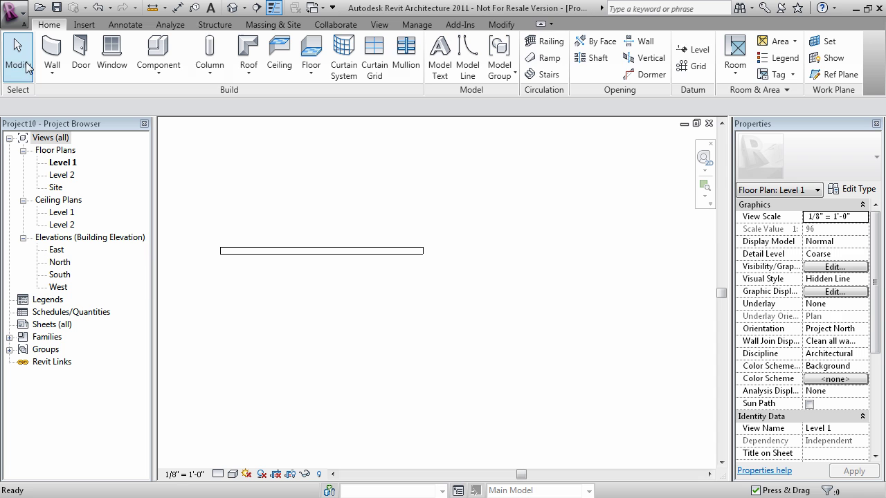
Place a grid line by picking the wall's centerline, and extend its bubble end well beyond the wall.
click(688, 66)
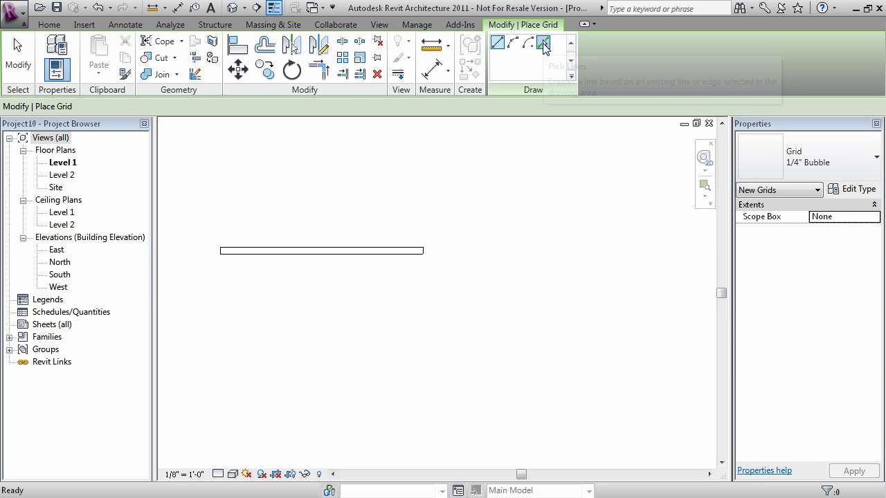
click(542, 43)
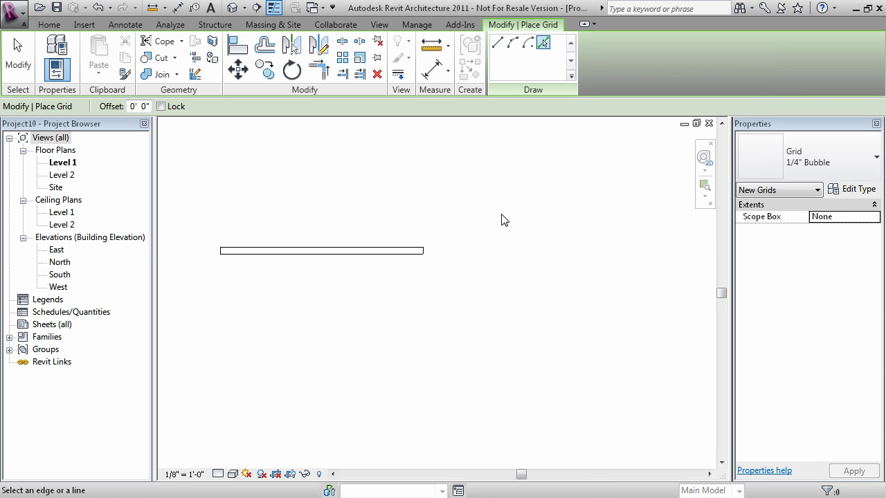
click(417, 255)
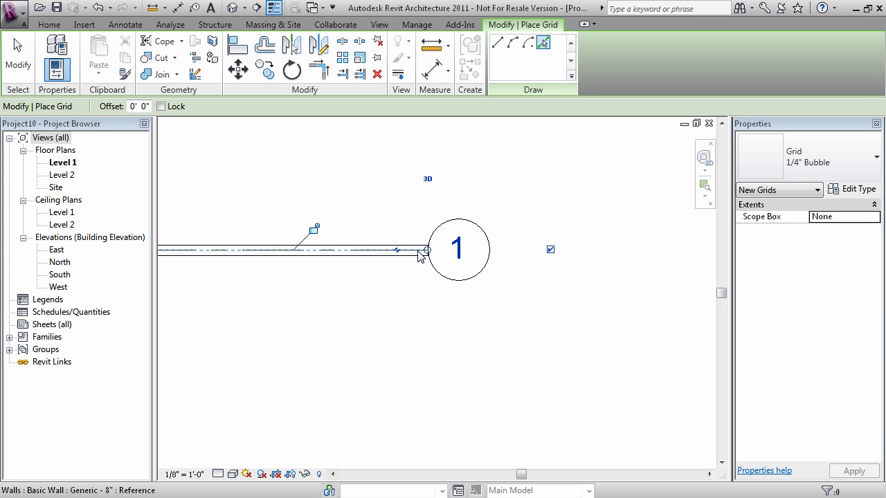
drag(439, 257, 569, 278)
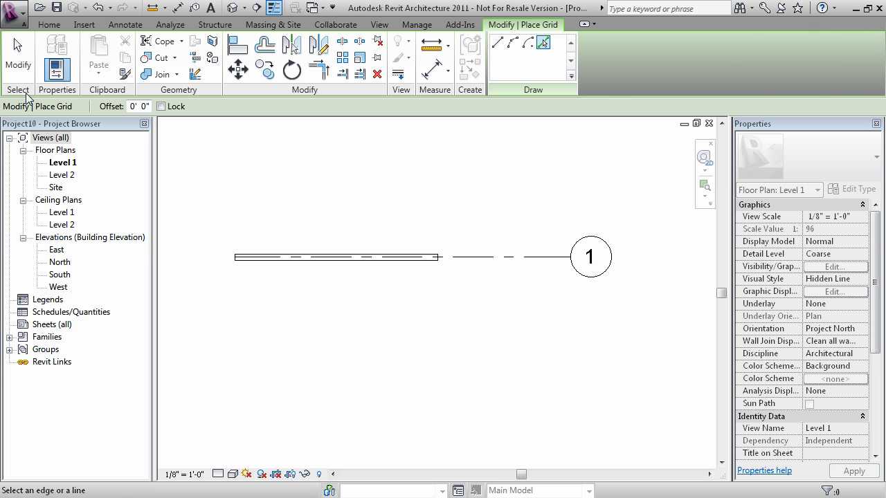
Leave grid placement and delete both the wall and its grid line.
key(Escape)
key(Escape)
drag(661, 307, 182, 213)
key(Delete)
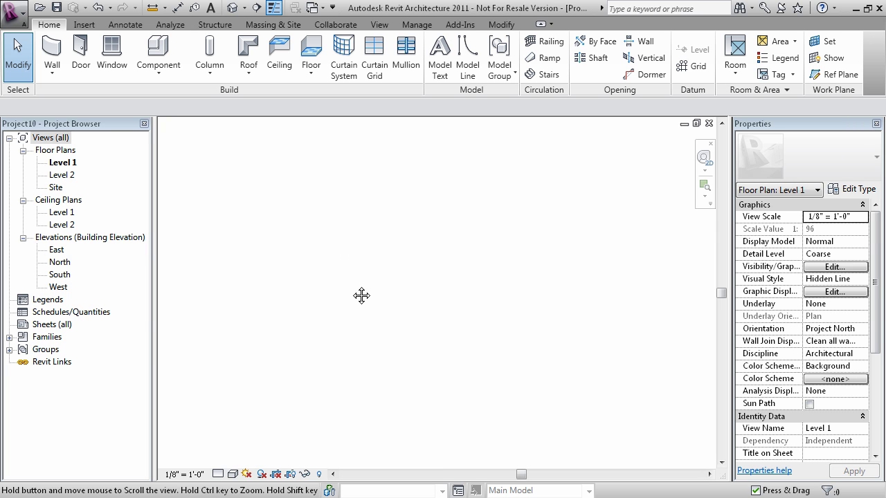
Draw a horizontal grid line in the lower part of the plan, just above the bottom elevation marker, with its bubble on the east end.
scroll(360, 320, down, 1)
middle_drag(386, 320, 375, 294)
scroll(367, 287, down, 1)
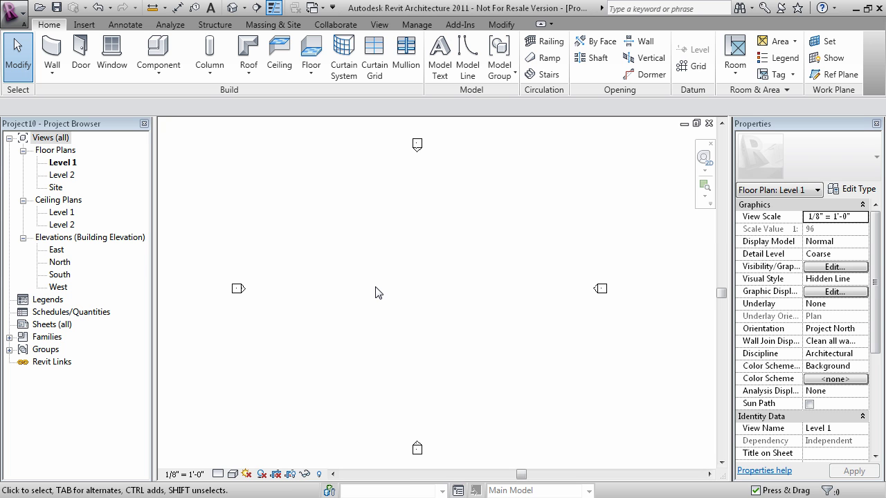
click(693, 66)
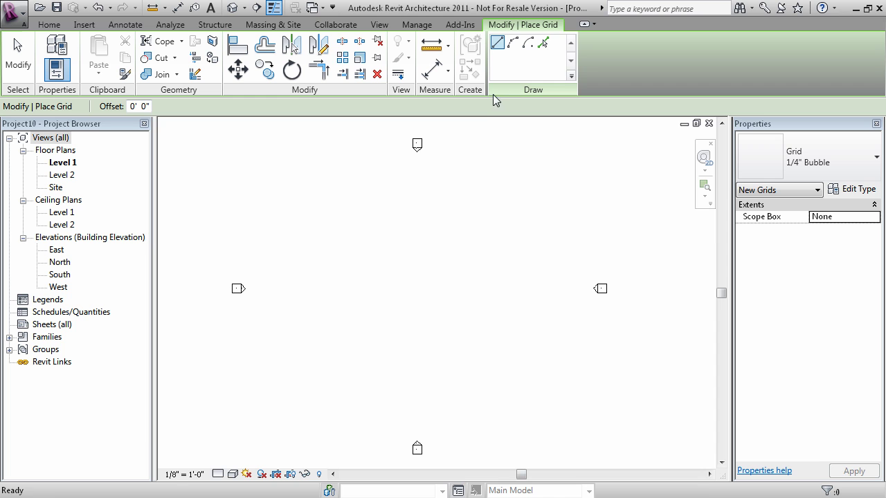
middle_drag(386, 374, 390, 355)
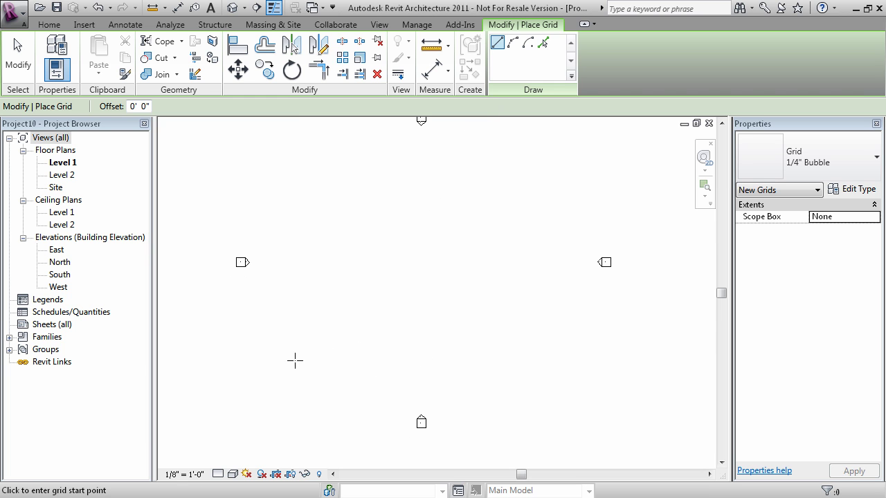
click(317, 353)
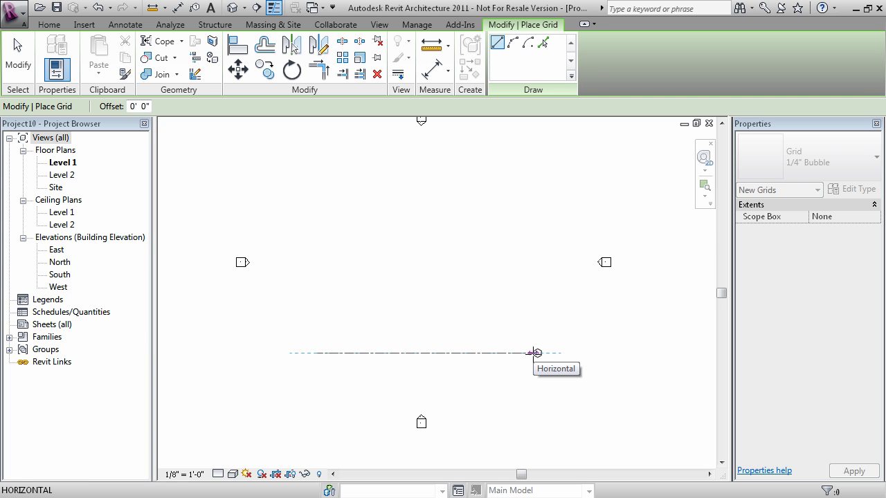
click(536, 353)
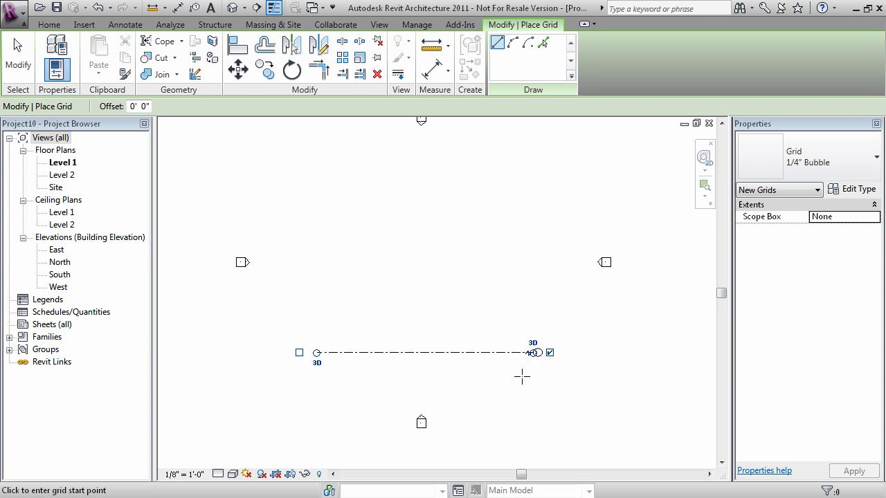
Draw a second horizontal grid line 20' above the first, with both ends aligned to it.
scroll(524, 374, up, 2)
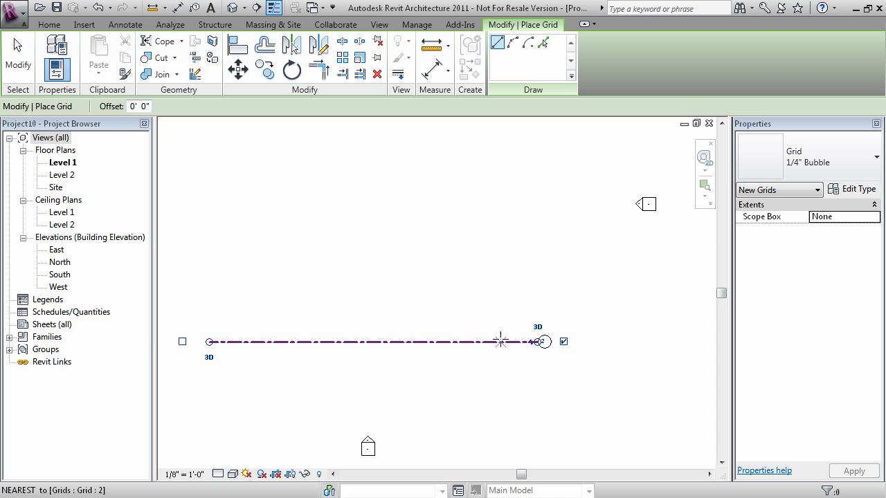
middle_drag(381, 326, 372, 298)
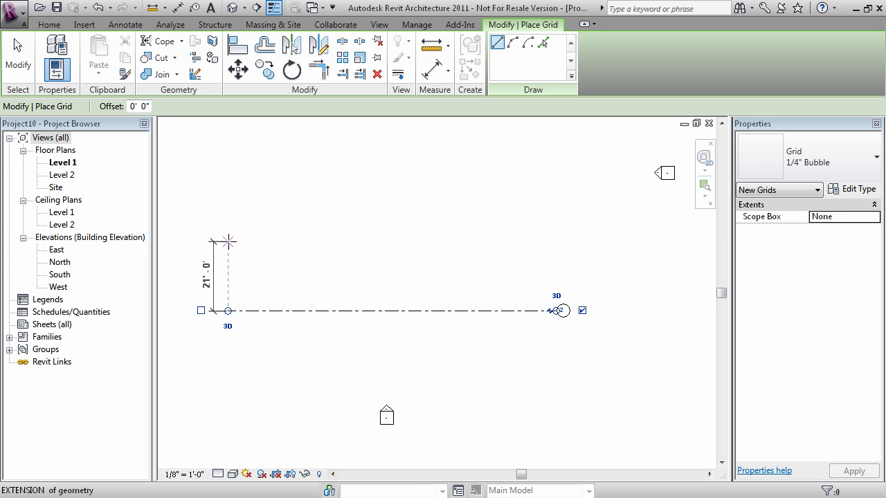
click(228, 243)
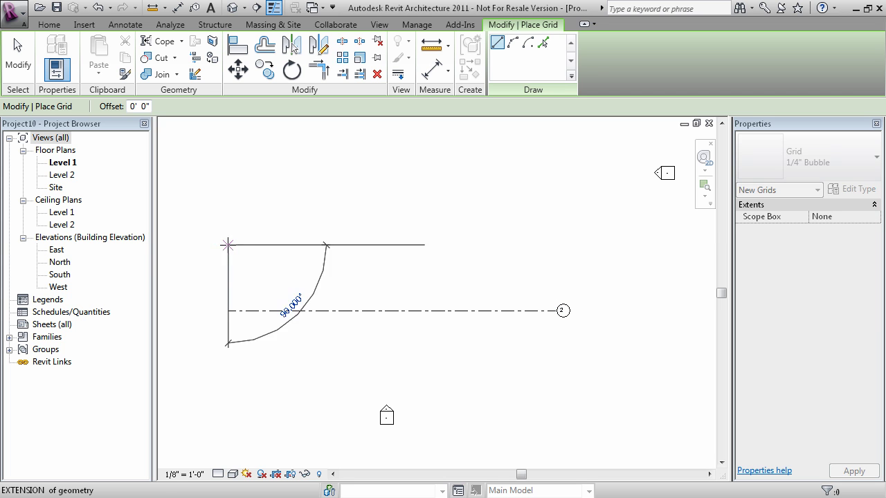
click(557, 244)
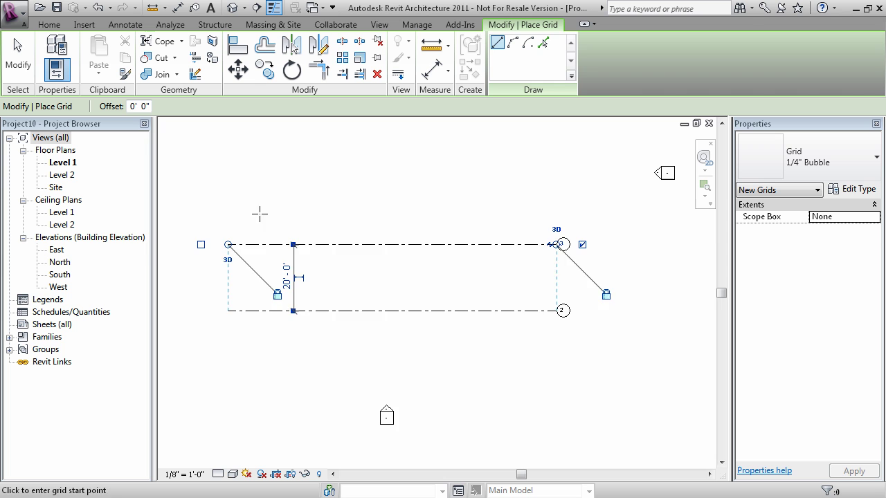
Draw a third horizontal grid line offset exactly 20' above the second, aligned at both ends.
middle_drag(260, 214, 263, 277)
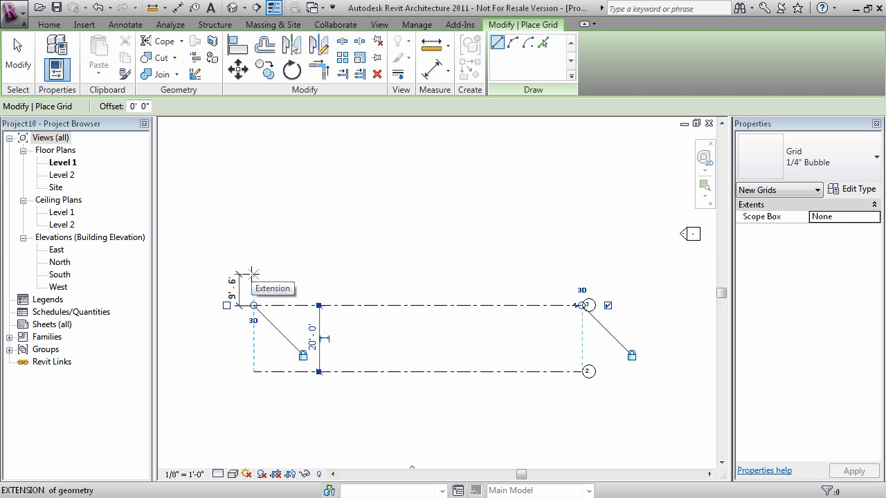
text(20')
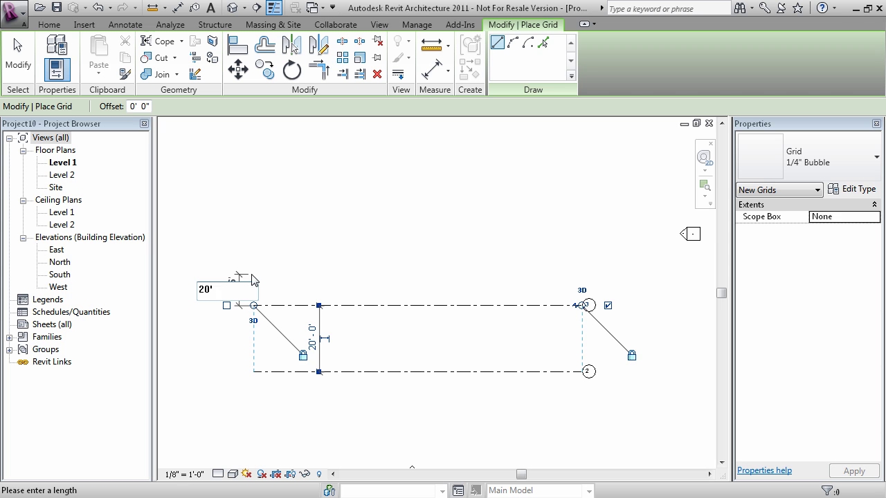
key(Return)
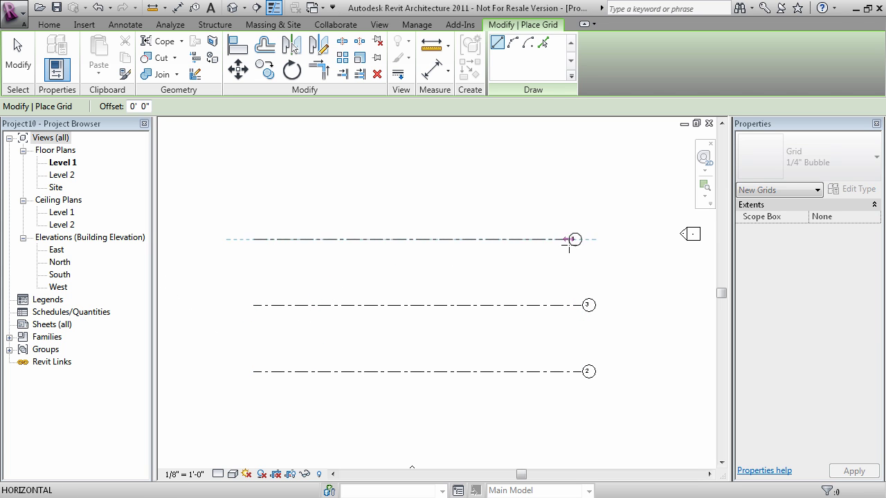
click(582, 238)
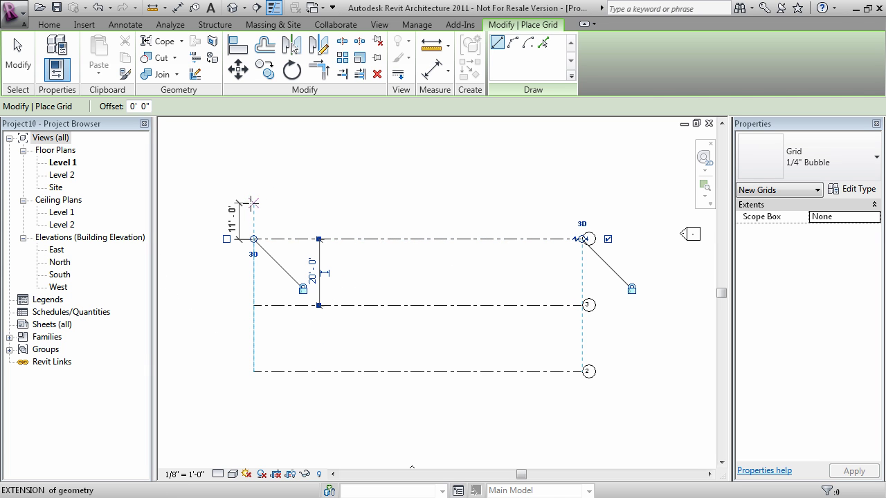
Draw a fourth horizontal grid line offset exactly 20' above the third, aligned at both ends.
text(2)
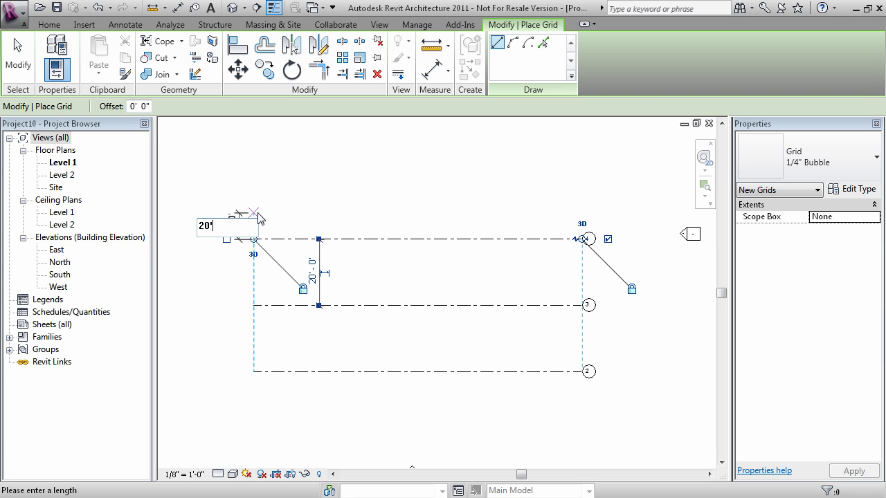
text(0')
key(Return)
click(582, 172)
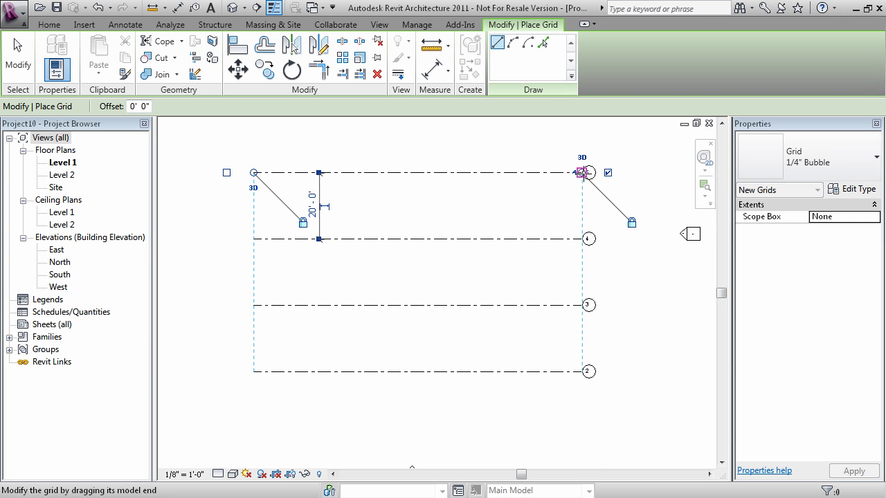
Draw a fifth horizontal grid line 20' above the fourth, aligned at both ends, and finish placing grids.
middle_drag(375, 208, 391, 351)
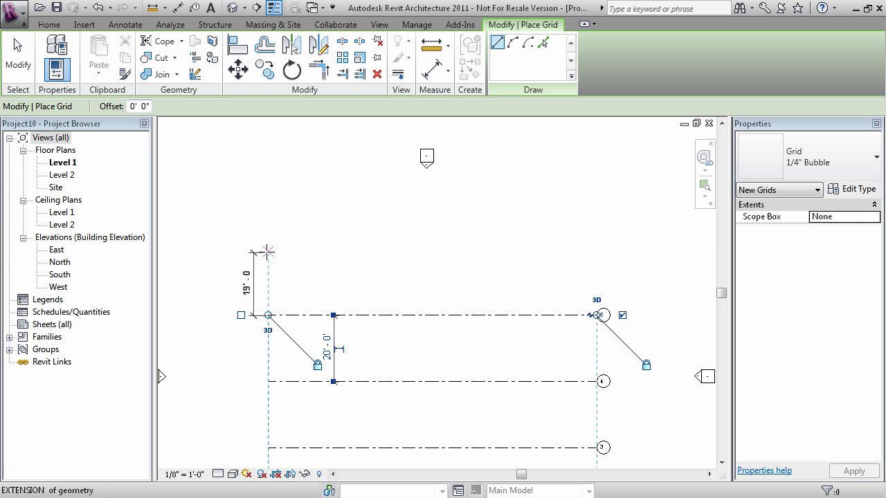
click(269, 249)
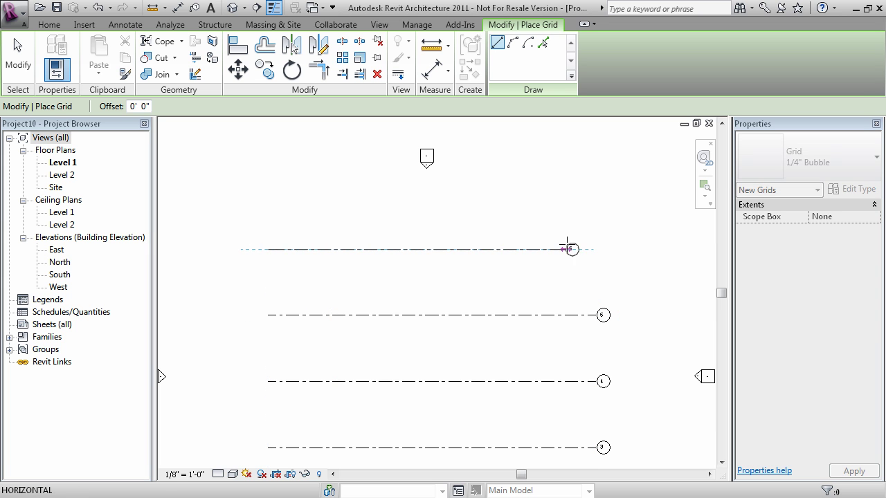
click(595, 248)
scroll(504, 310, down, 1)
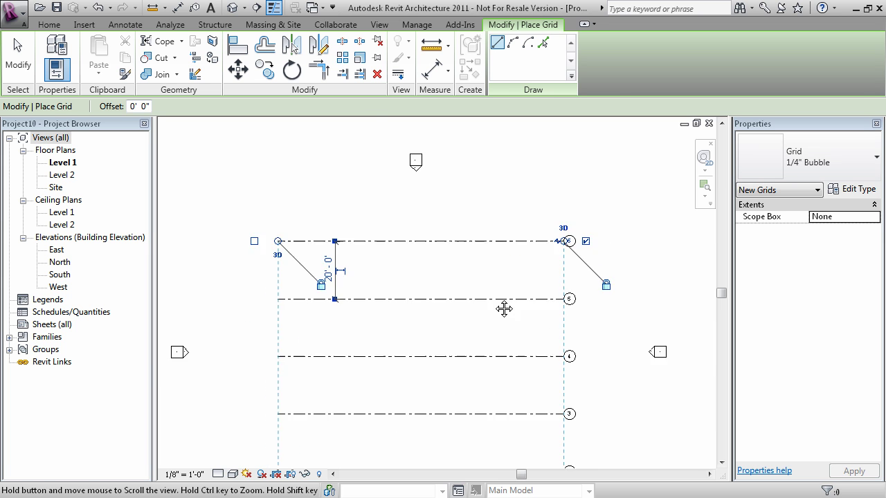
middle_drag(504, 309, 458, 260)
key(Escape)
scroll(532, 435, up, 4)
key(Escape)
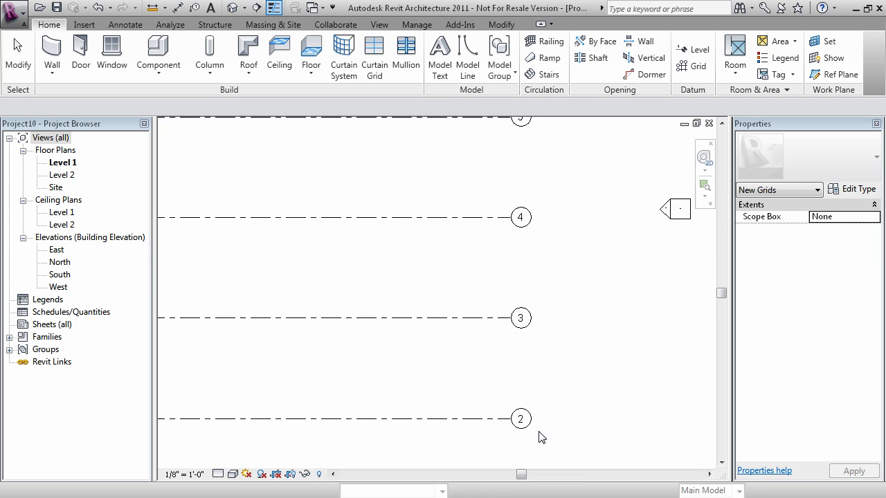
Renumber the lowest horizontal grid line as 1.
scroll(528, 428, up, 1)
scroll(522, 246, down, 1)
scroll(533, 308, down, 1)
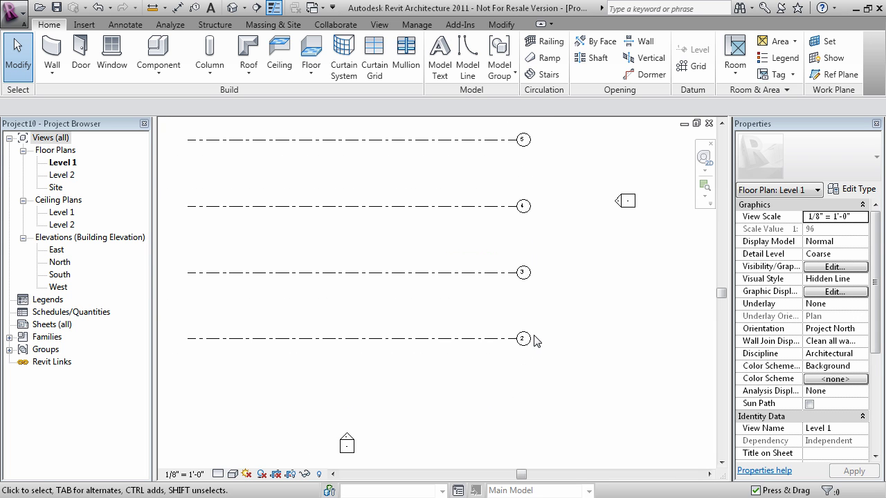
scroll(537, 340, up, 3)
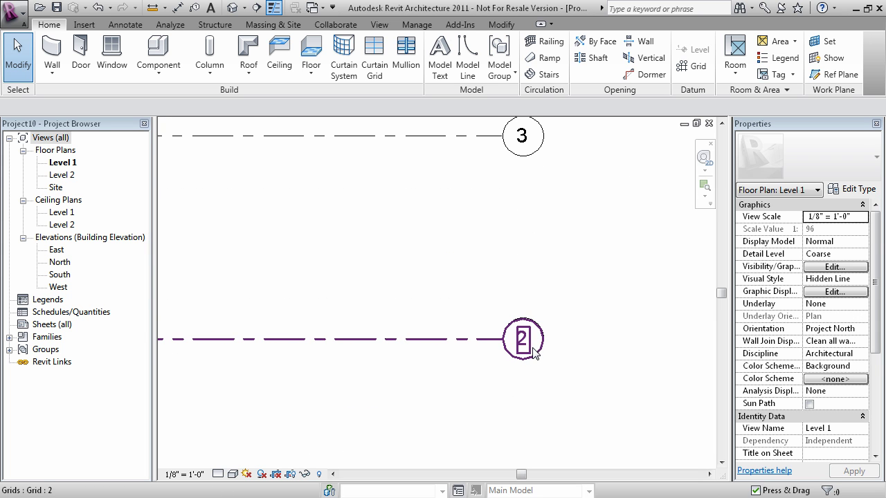
scroll(533, 352, down, 2)
scroll(546, 340, down, 1)
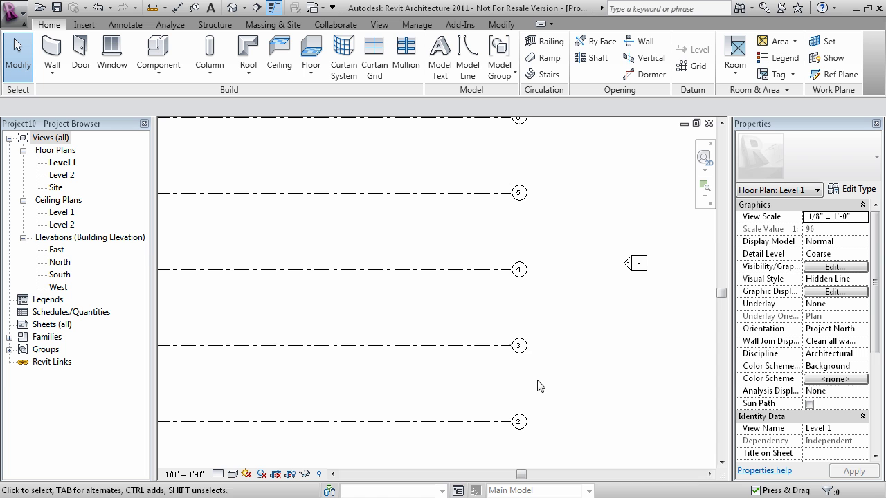
middle_drag(533, 304, 545, 380)
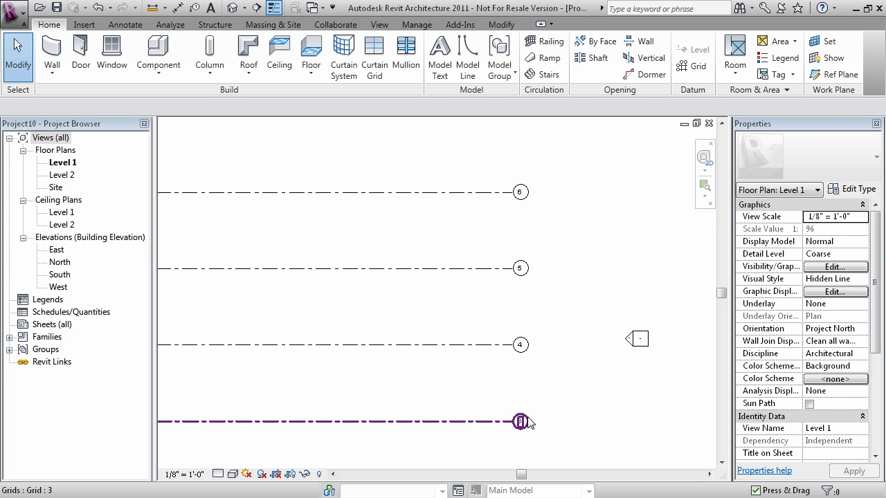
middle_drag(547, 325, 519, 244)
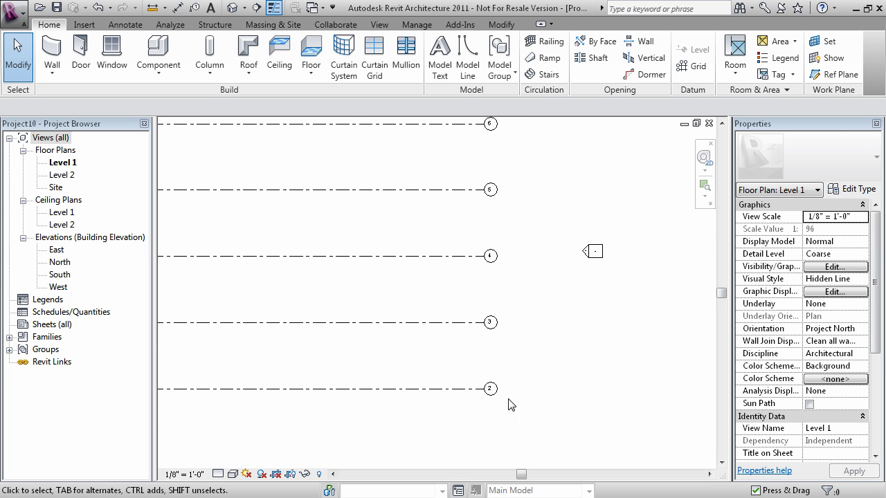
scroll(494, 400, up, 2)
scroll(493, 400, up, 2)
click(494, 399)
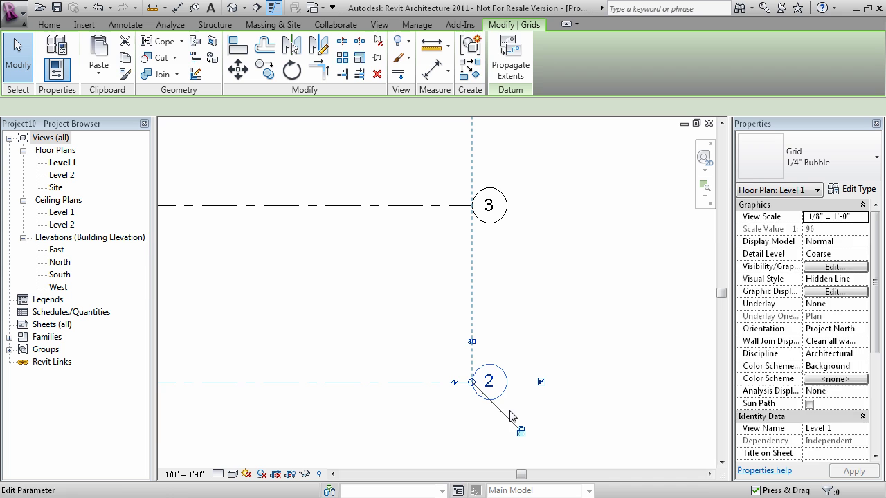
click(493, 398)
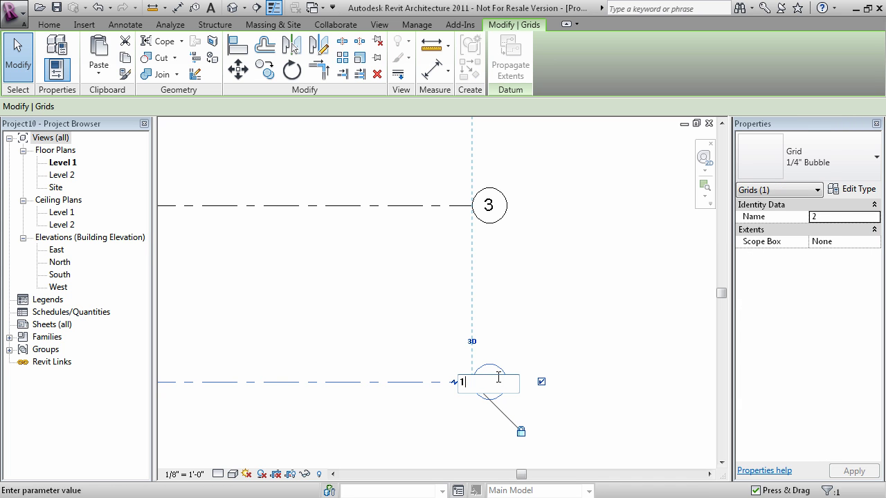
text(1)
key(Return)
Renumber the second horizontal grid line from the bottom as 2.
middle_drag(489, 220, 493, 308)
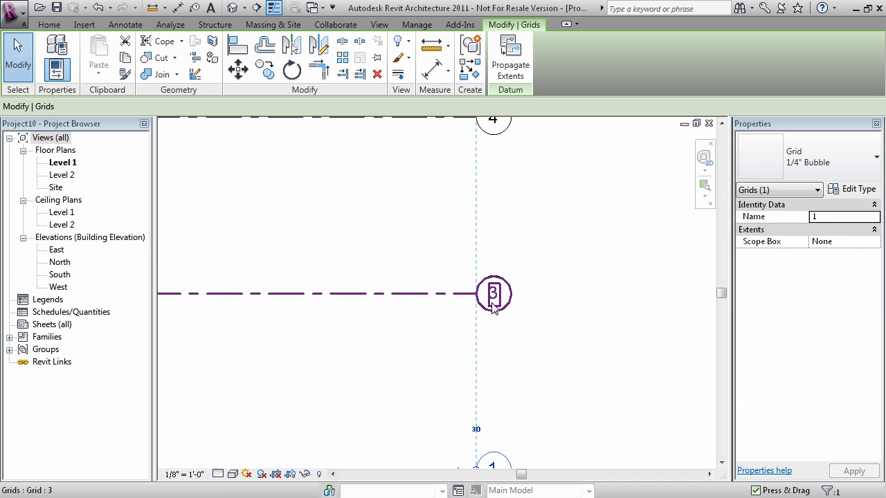
click(493, 298)
click(494, 297)
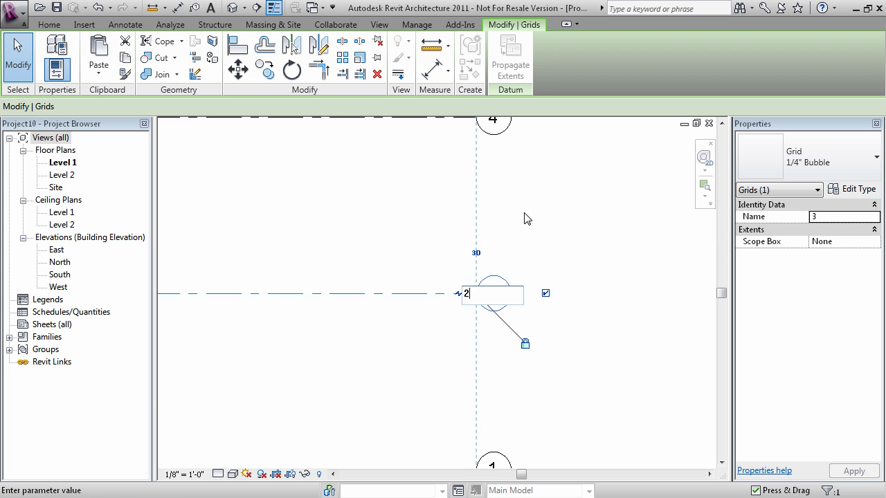
key(Return)
Renumber the third horizontal grid line from the bottom, directly above grid 2, as 3.
scroll(539, 205, down, 2)
middle_drag(544, 217, 526, 344)
scroll(492, 278, up, 3)
click(493, 273)
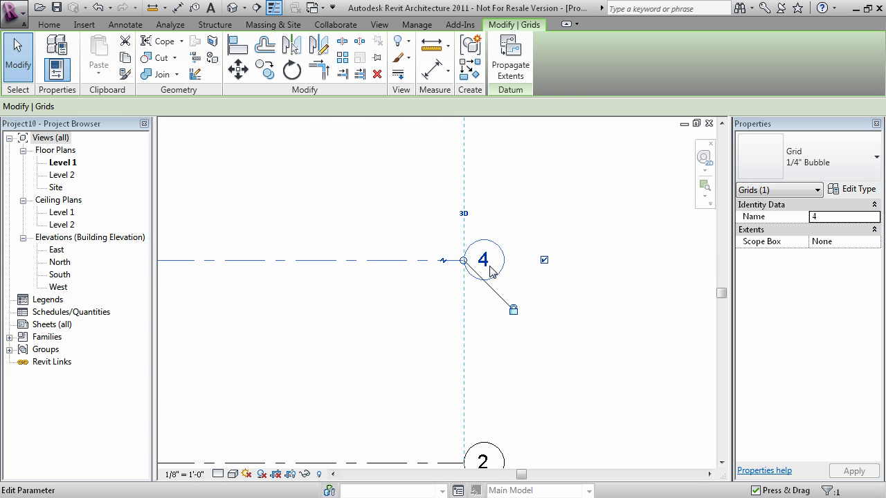
click(490, 271)
key(Return)
Renumber the horizontal grid line directly above grid 3 as 4.
scroll(558, 229, down, 1)
middle_drag(506, 125, 482, 307)
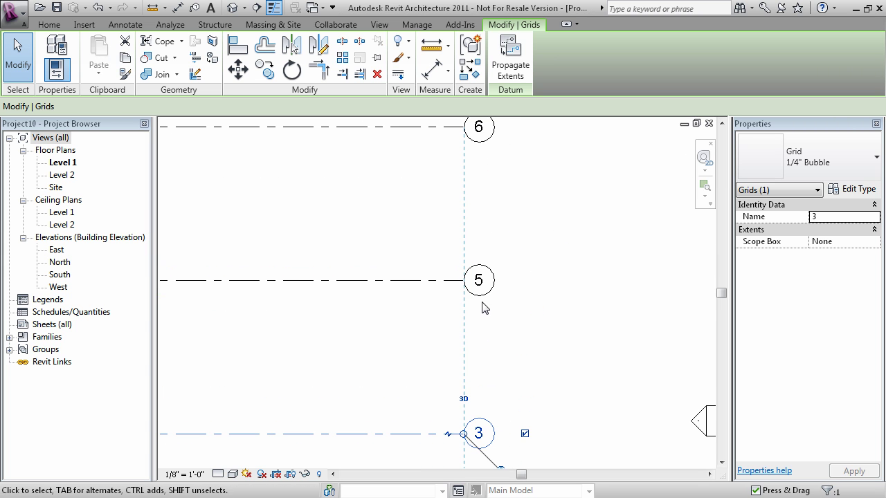
click(478, 283)
click(484, 280)
key(Return)
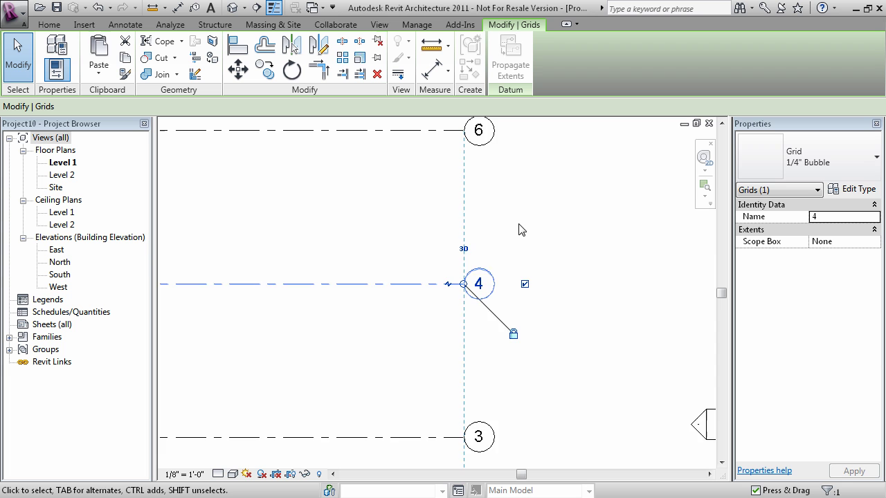
Renumber the uppermost horizontal grid line as 5 and clear the selection.
middle_drag(523, 232, 500, 375)
click(453, 290)
click(456, 289)
text(5)
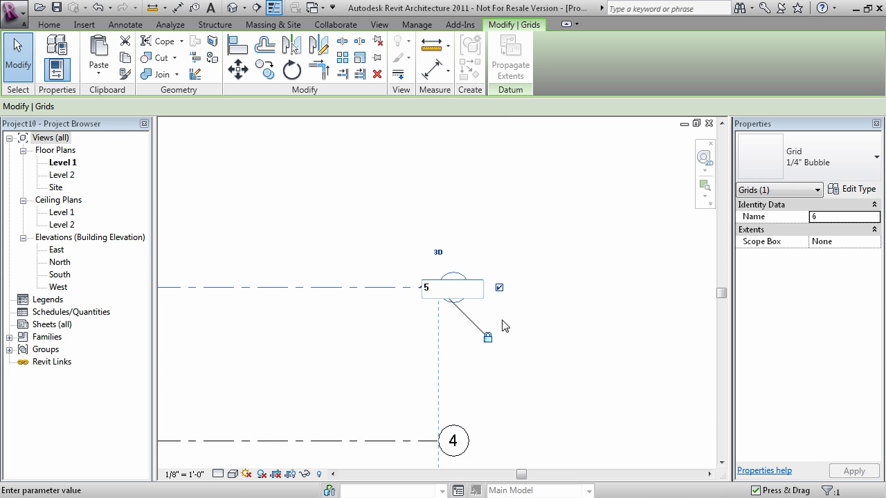
key(Return)
scroll(406, 386, down, 2)
middle_drag(406, 386, 562, 290)
click(417, 346)
scroll(416, 346, down, 1)
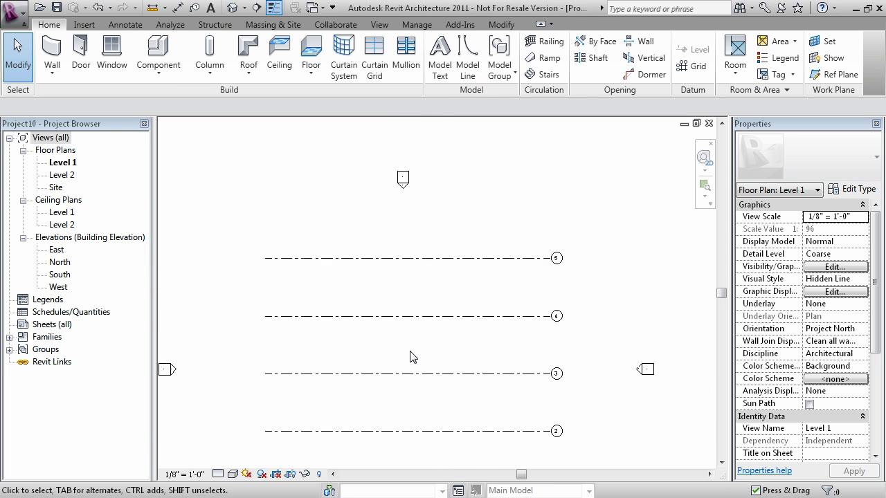
Draw a vertical grid line upward across all five horizontal grids near their left ends, and finish placing grids.
middle_drag(411, 352, 450, 299)
middle_drag(435, 373, 468, 339)
middle_drag(413, 320, 426, 327)
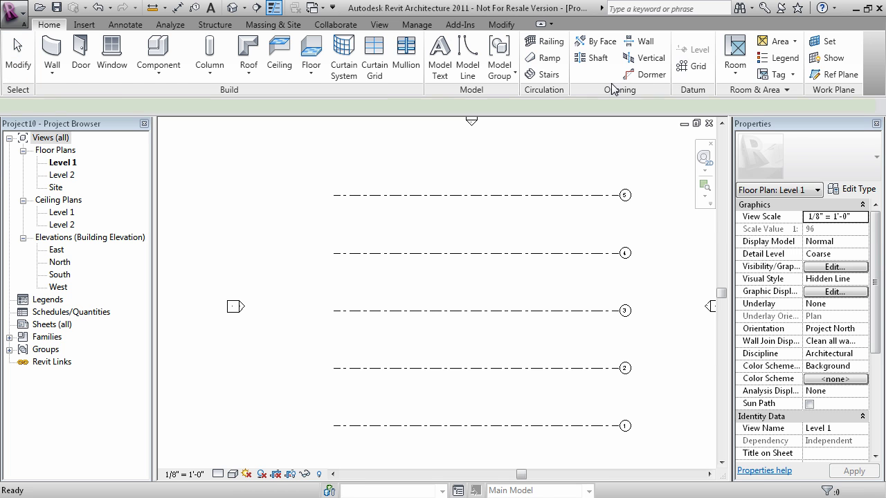
click(687, 62)
scroll(415, 367, down, 1)
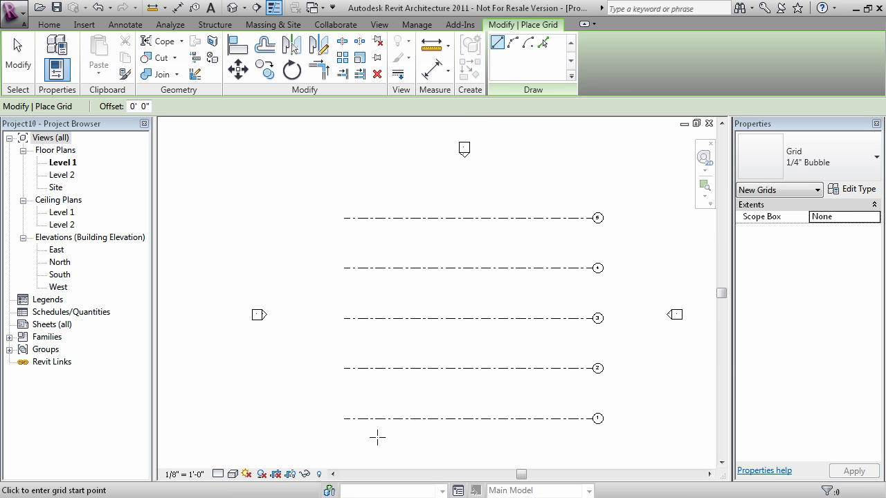
click(366, 446)
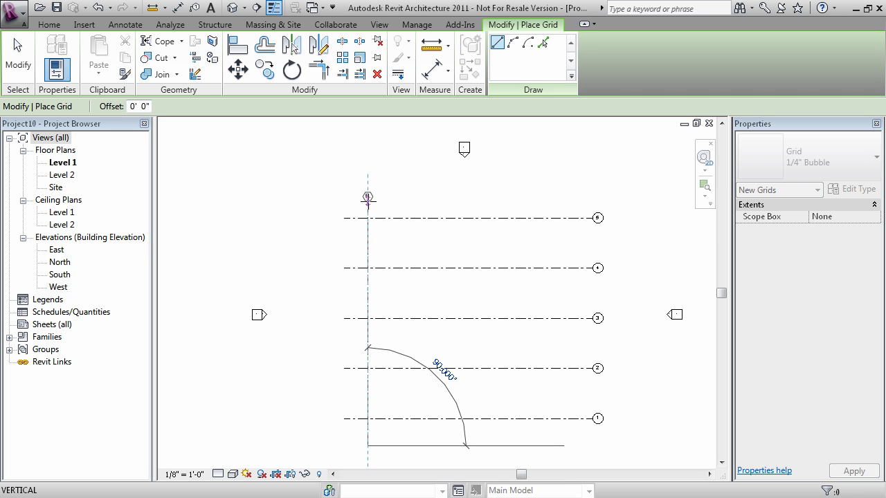
click(368, 189)
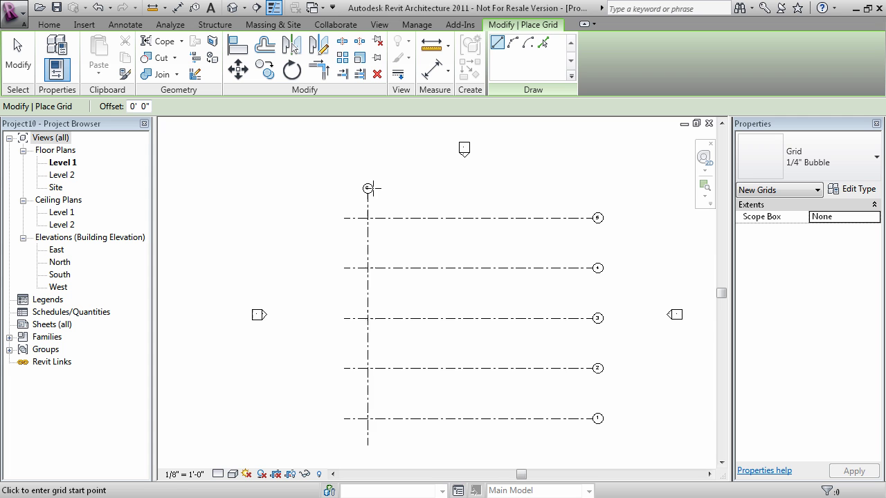
scroll(372, 187, up, 4)
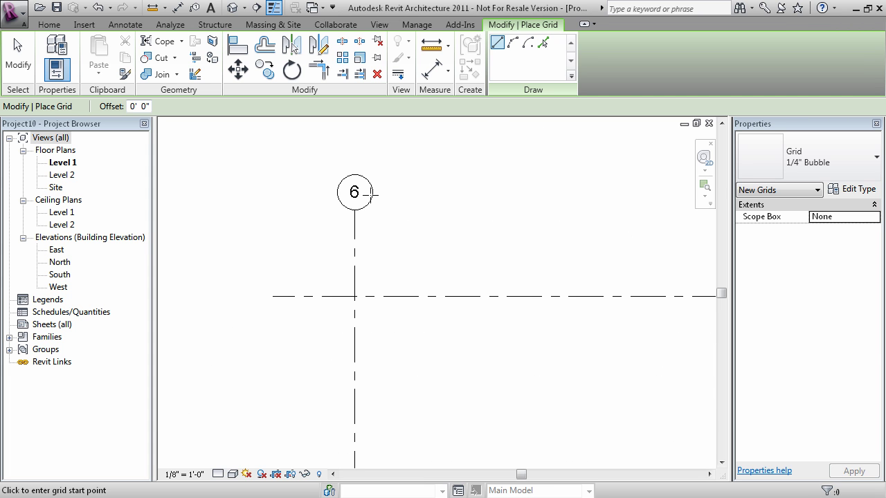
key(Escape)
key(Escape)
Rename the vertical grid line as A.
scroll(363, 221, down, 2)
middle_drag(371, 215, 219, 241)
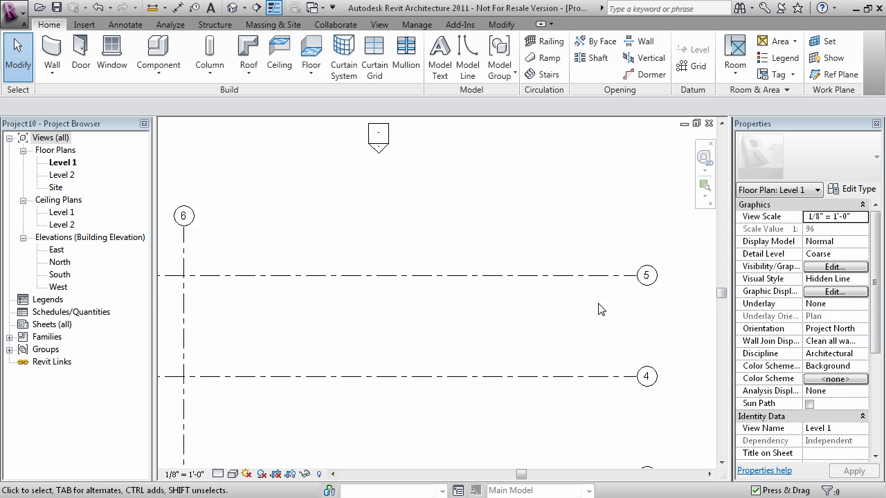
middle_drag(183, 217, 303, 242)
scroll(308, 249, up, 2)
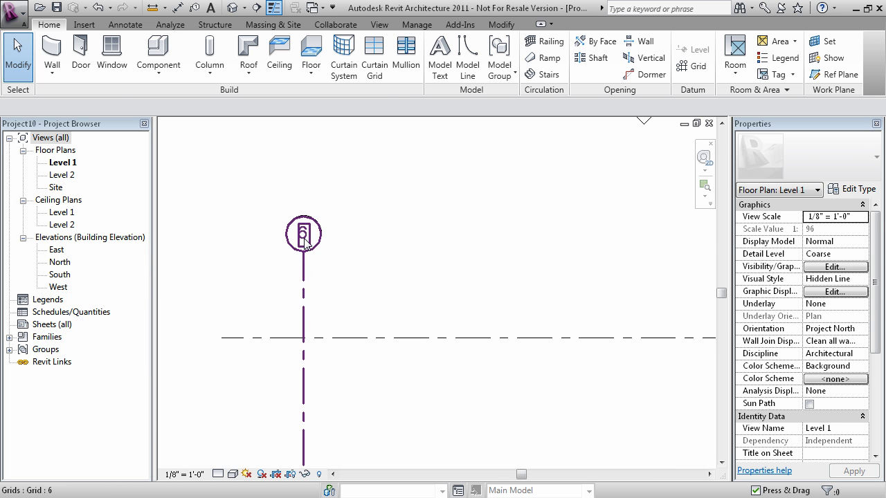
click(303, 239)
click(303, 239)
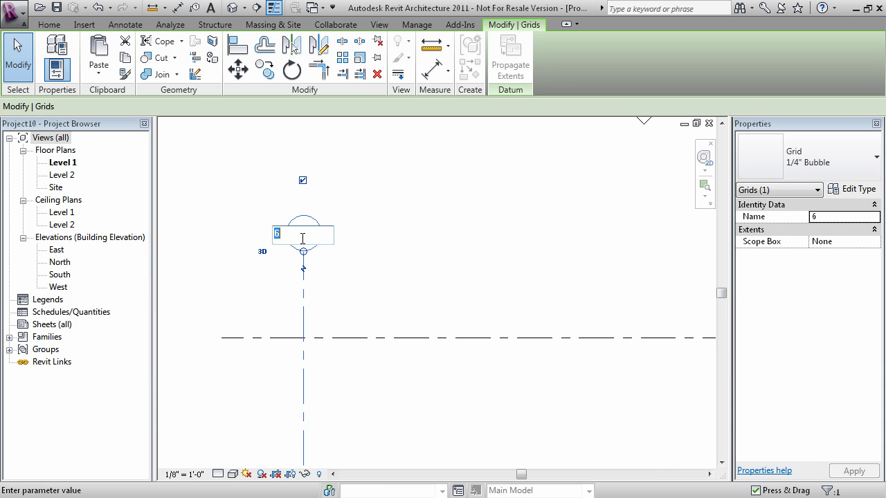
text(A)
key(Return)
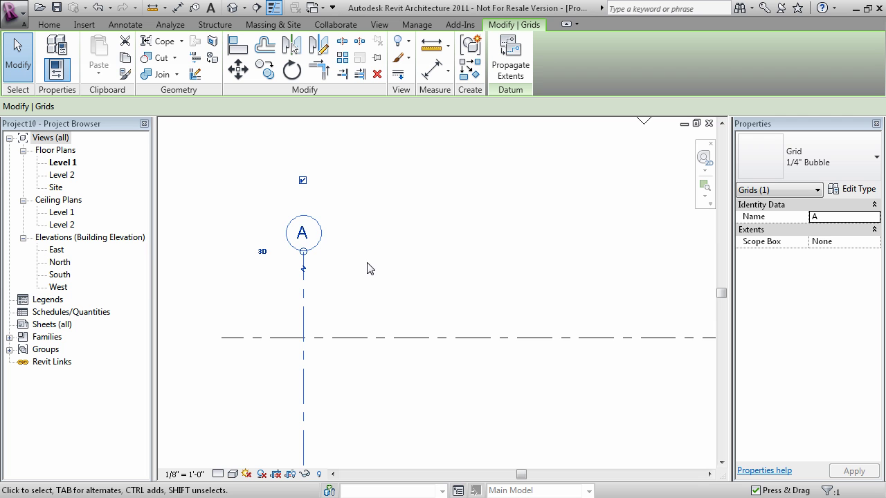
Draw a second vertical grid line 20' to the right of grid A, with both ends aligned to it.
scroll(325, 291, down, 1)
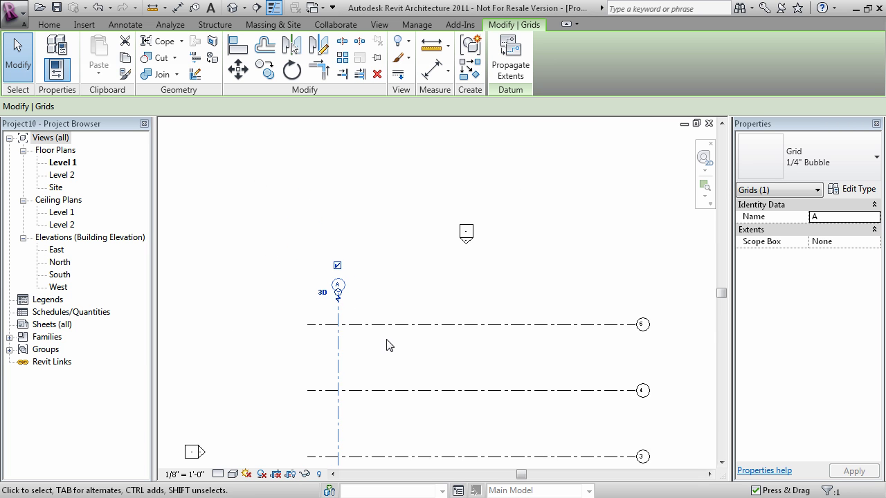
scroll(389, 345, down, 5)
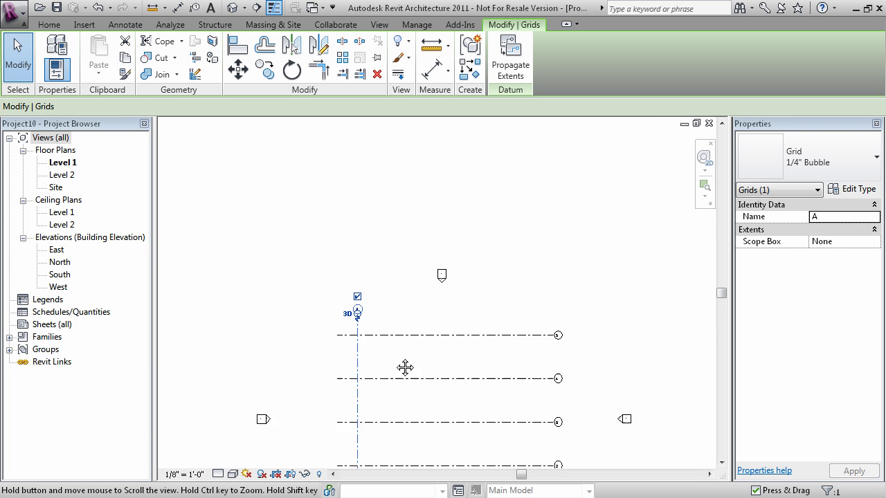
click(50, 24)
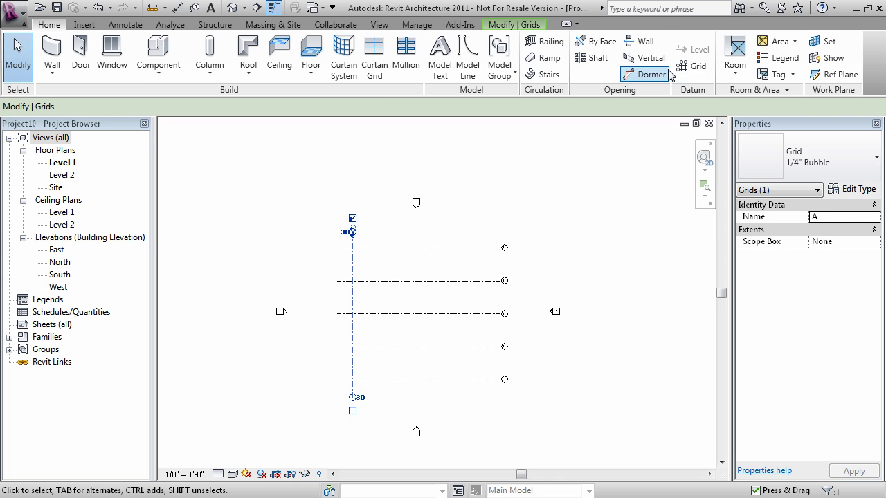
click(692, 66)
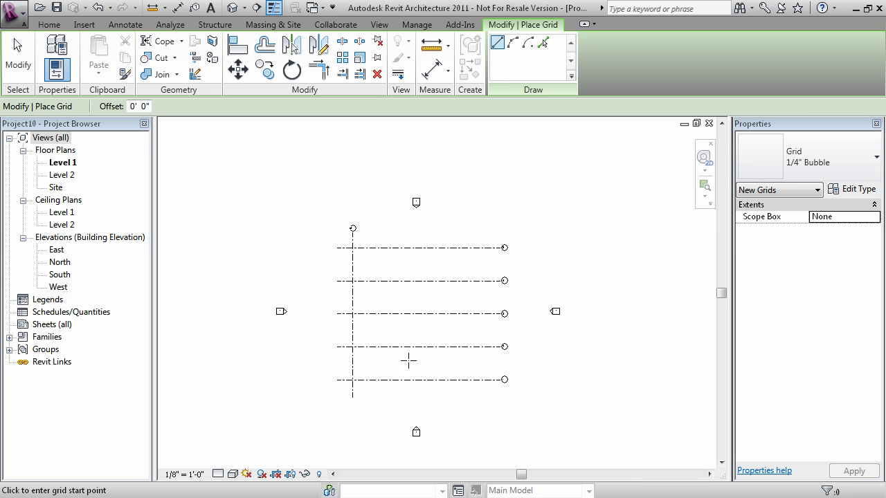
scroll(373, 393, up, 5)
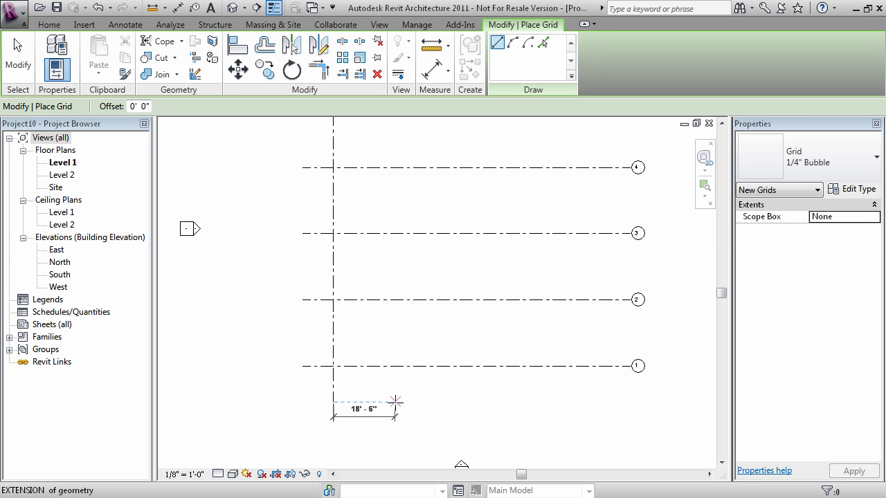
click(399, 402)
scroll(411, 296, down, 2)
middle_drag(411, 297, 422, 410)
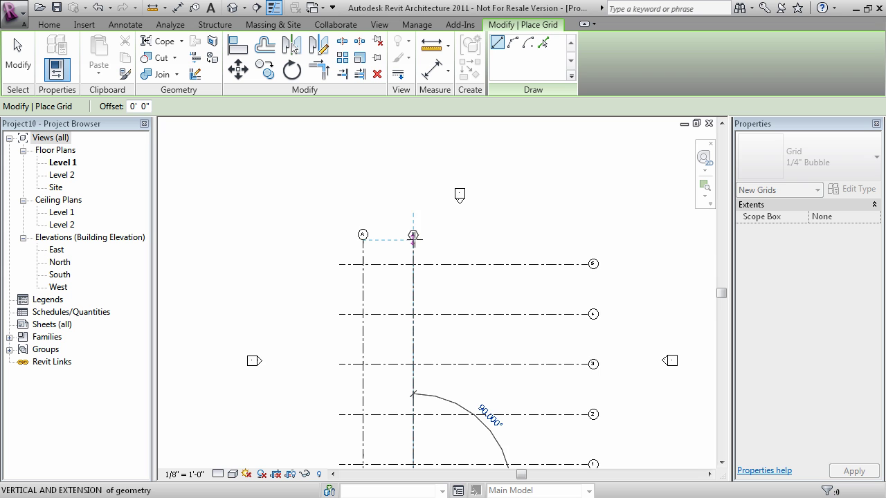
click(413, 238)
Draw a third vertical grid line 20' to the right of grid B, aligned at both ends.
scroll(430, 239, up, 3)
scroll(467, 343, down, 3)
middle_drag(464, 443, 419, 247)
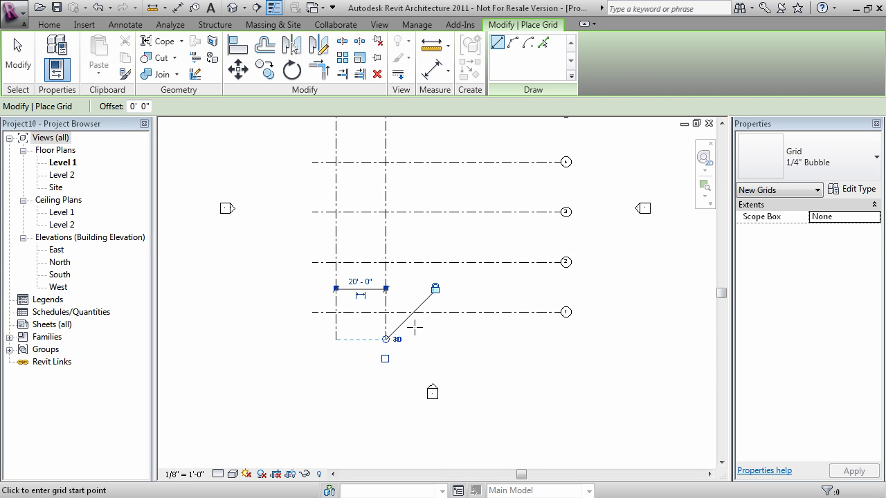
scroll(421, 344, up, 4)
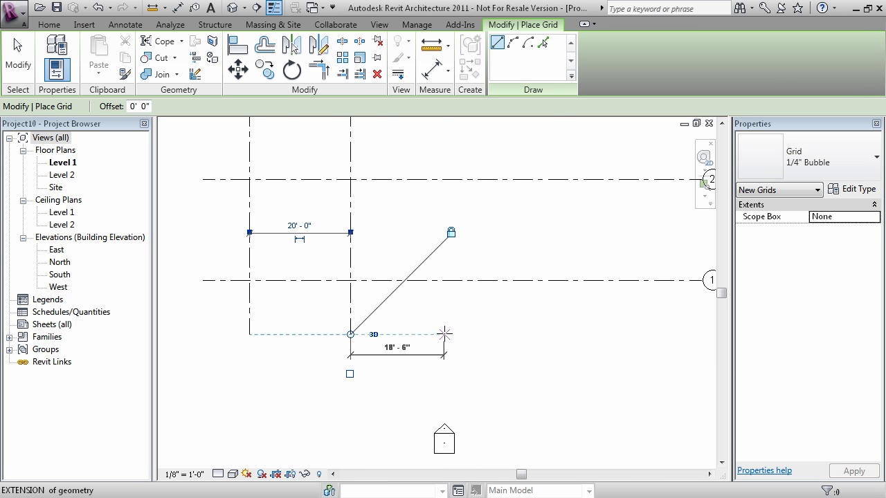
scroll(450, 334, down, 3)
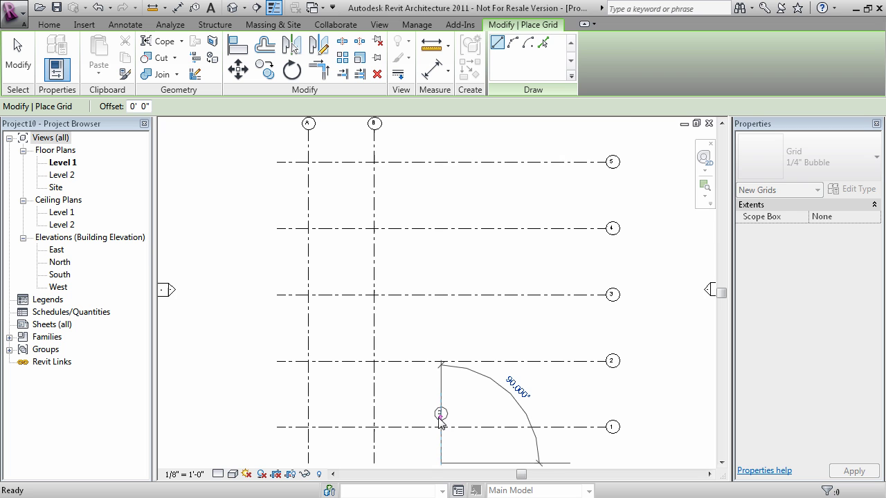
click(441, 128)
Draw a fourth vertical grid line to the right of the third at the same spacing, aligned at both ends.
scroll(491, 313, down, 3)
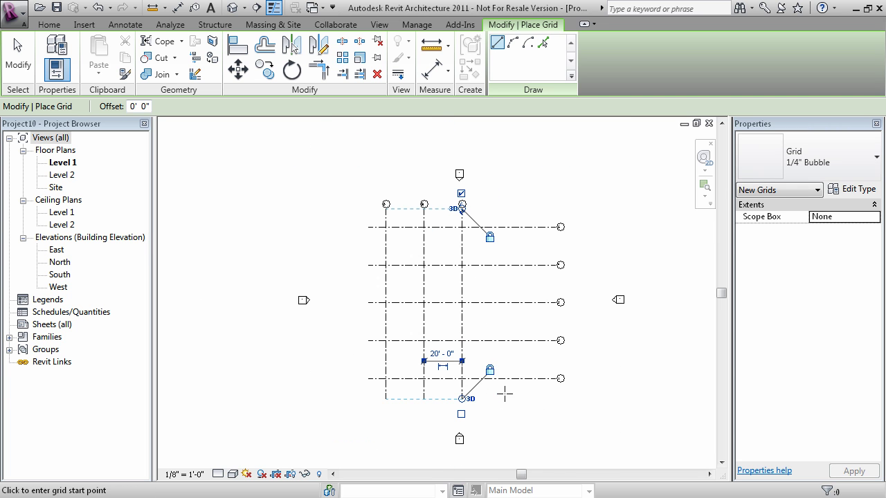
click(499, 398)
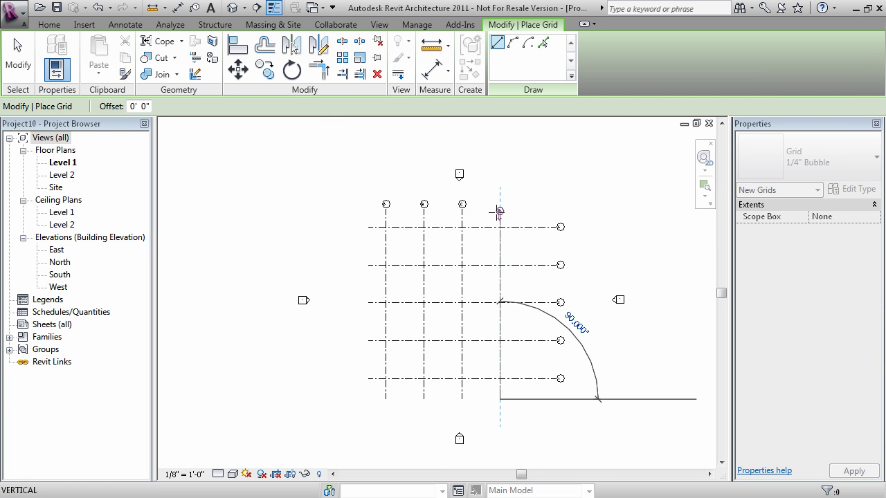
click(499, 204)
Draw a fifth vertical grid line to the right of grid D at the same spacing, aligned at both ends, and finish placing grids.
click(536, 398)
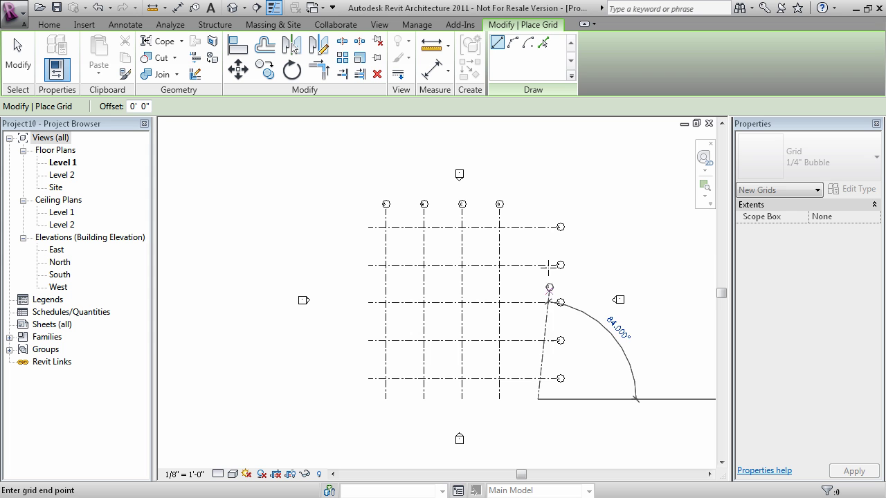
click(537, 204)
key(Escape)
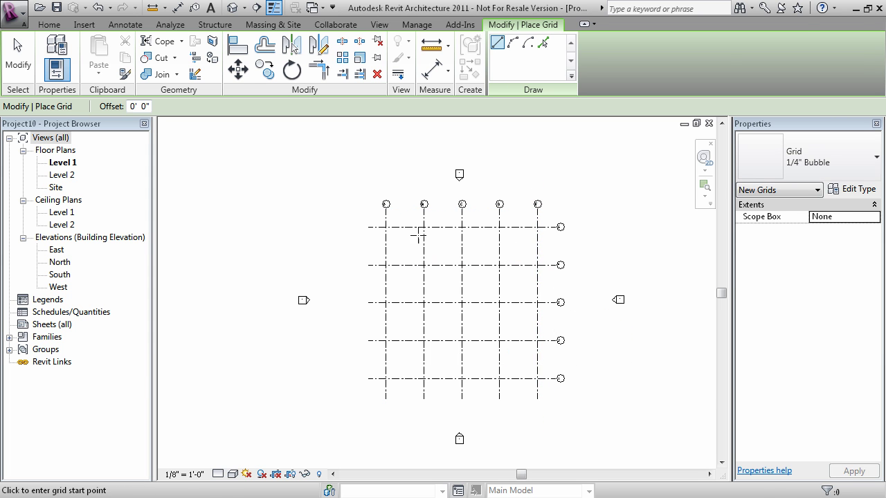
key(Escape)
key(Escape)
Hide grid A's bubble at its upper end.
middle_drag(415, 277, 418, 326)
scroll(403, 271, up, 2)
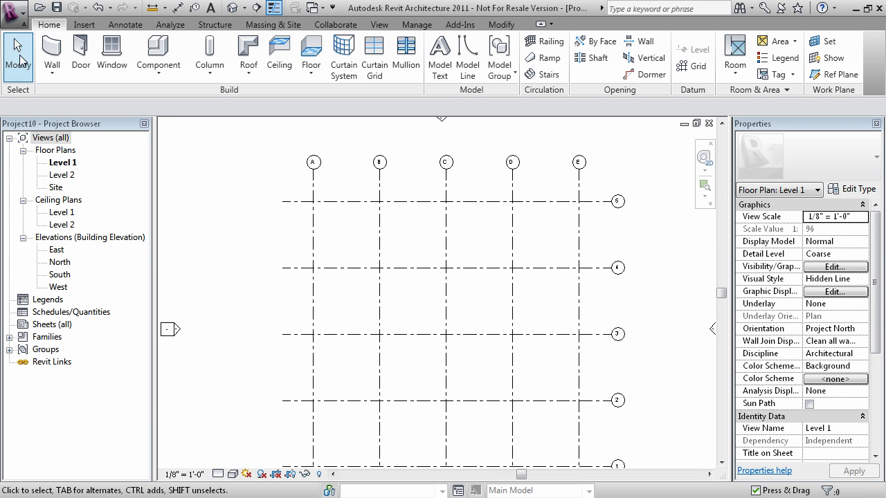
click(355, 202)
click(311, 187)
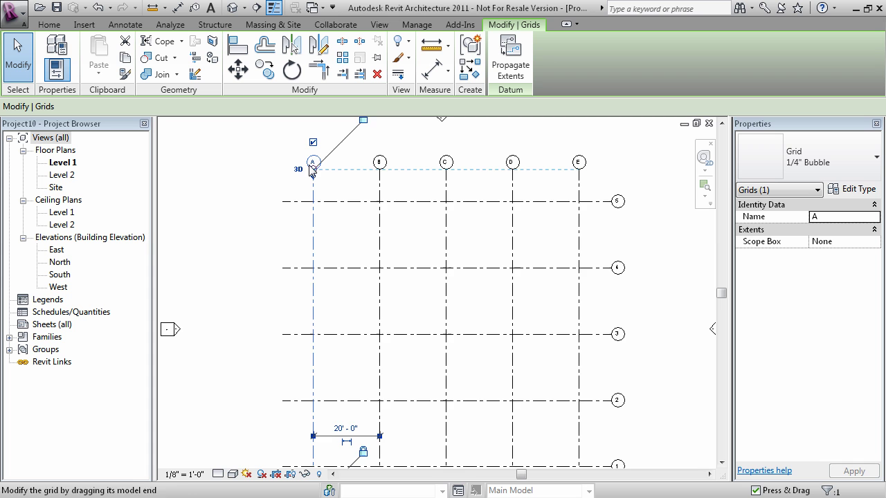
scroll(323, 282, down, 2)
scroll(347, 332, up, 2)
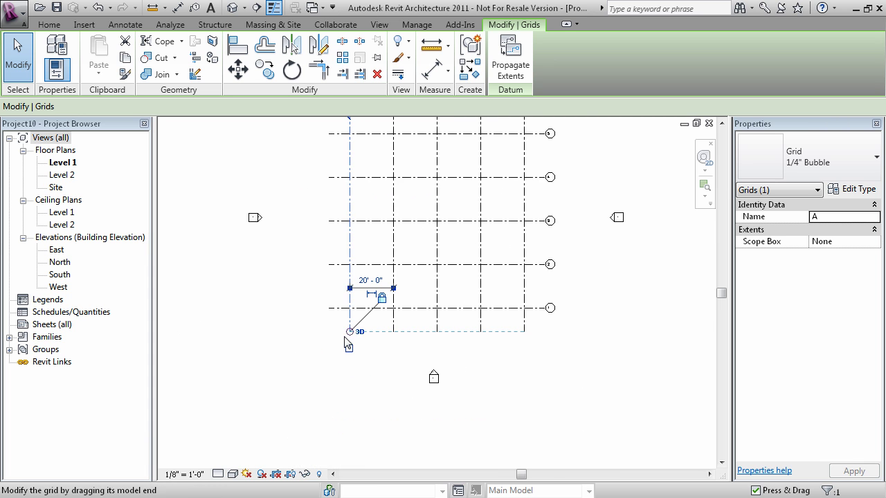
scroll(352, 357, down, 5)
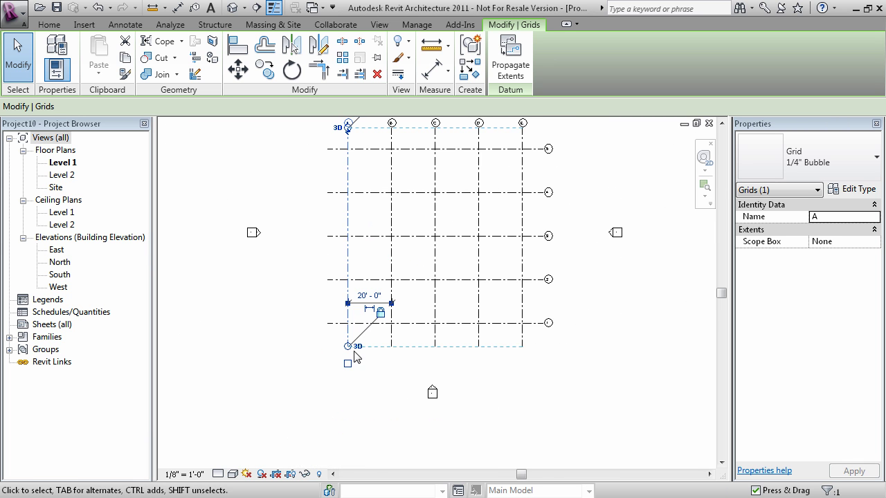
middle_drag(370, 154, 366, 222)
scroll(363, 222, up, 1)
scroll(347, 175, up, 2)
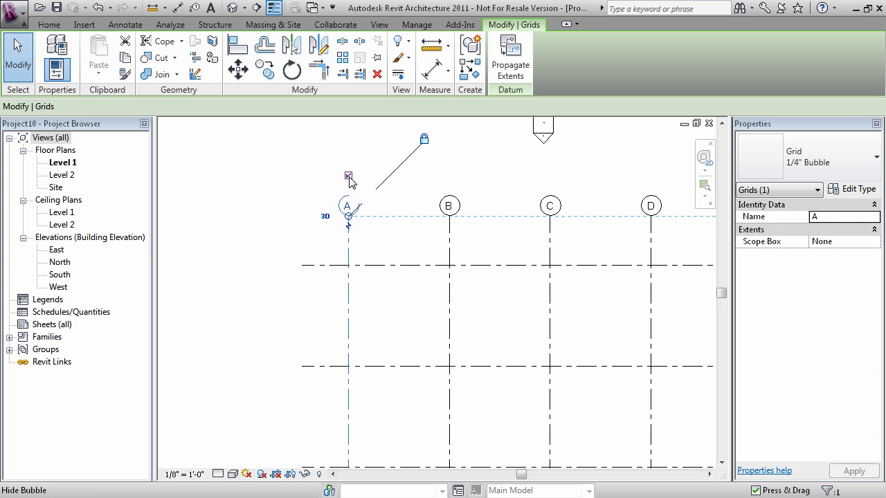
click(348, 177)
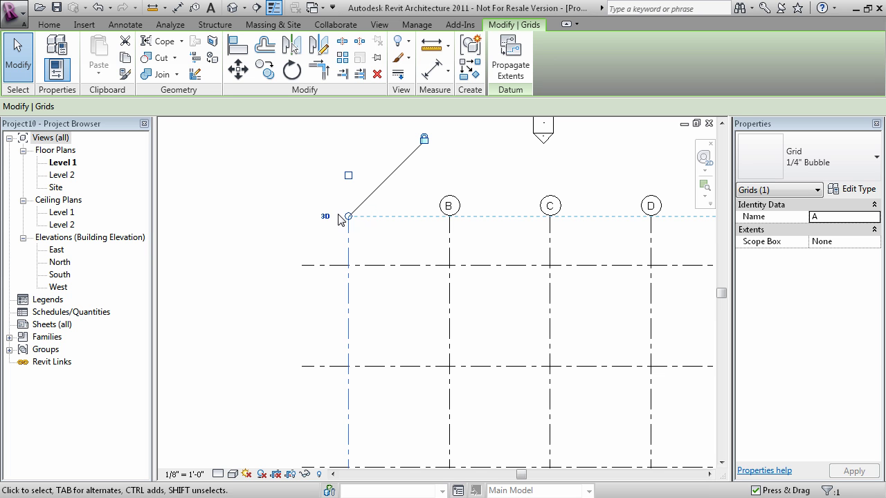
click(348, 175)
click(348, 175)
scroll(382, 267, down, 2)
middle_drag(389, 290, 380, 257)
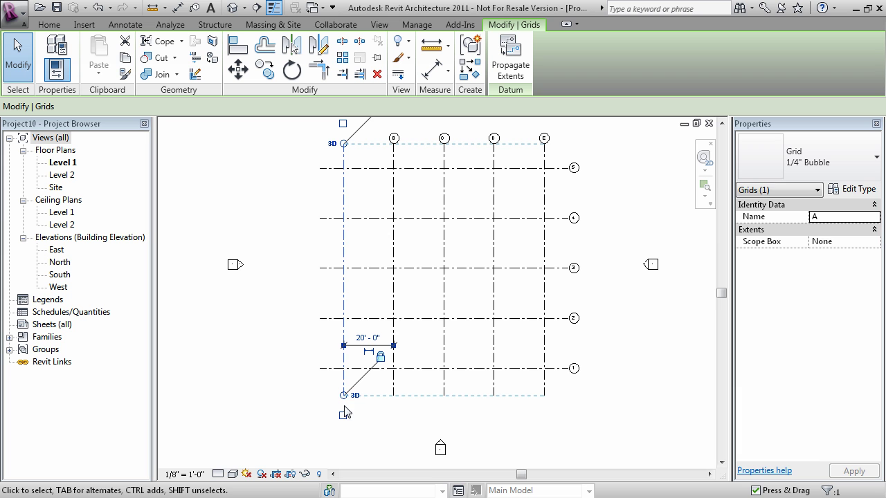
Show grid A's bubble at its lower end, and switch it back to the upper end only.
click(342, 416)
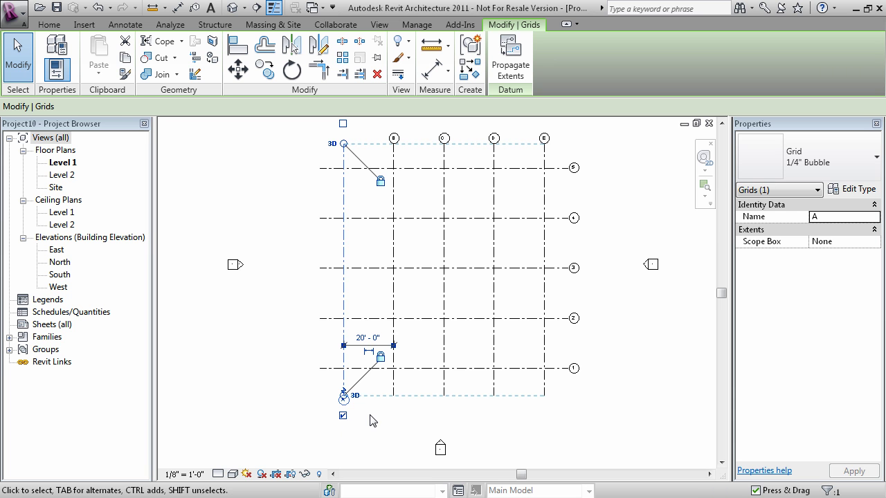
scroll(351, 401, up, 4)
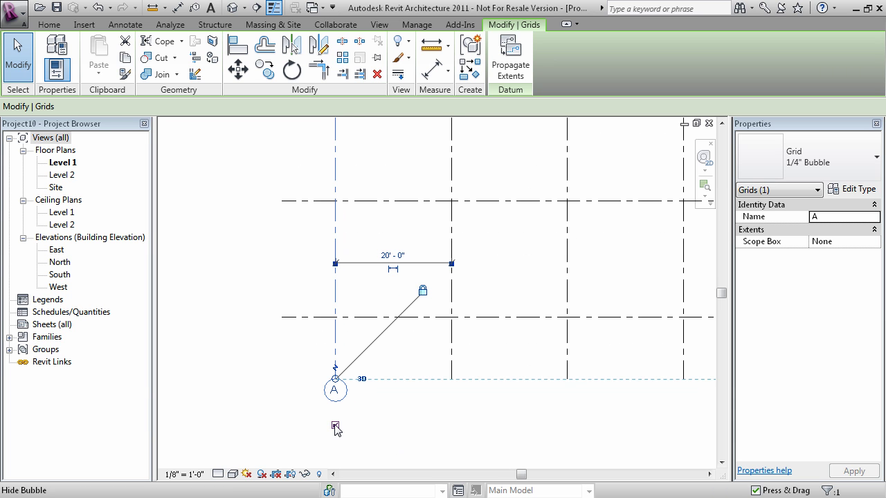
scroll(335, 427, down, 4)
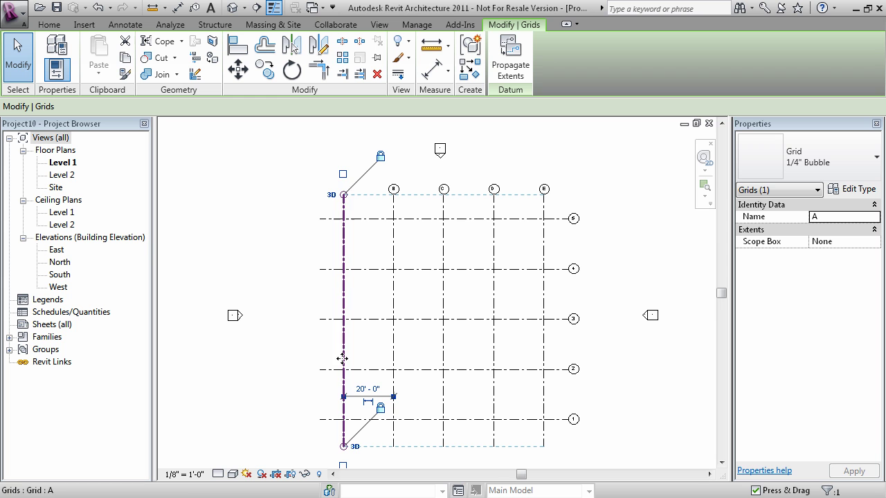
click(343, 175)
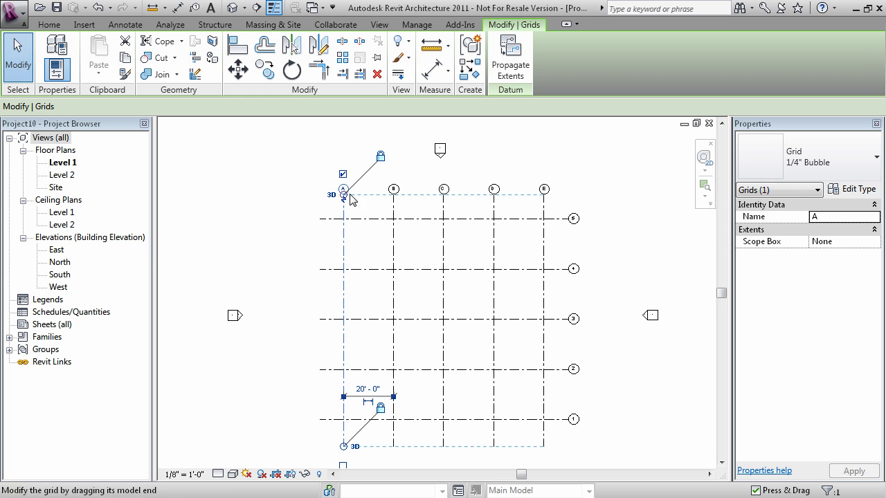
click(306, 205)
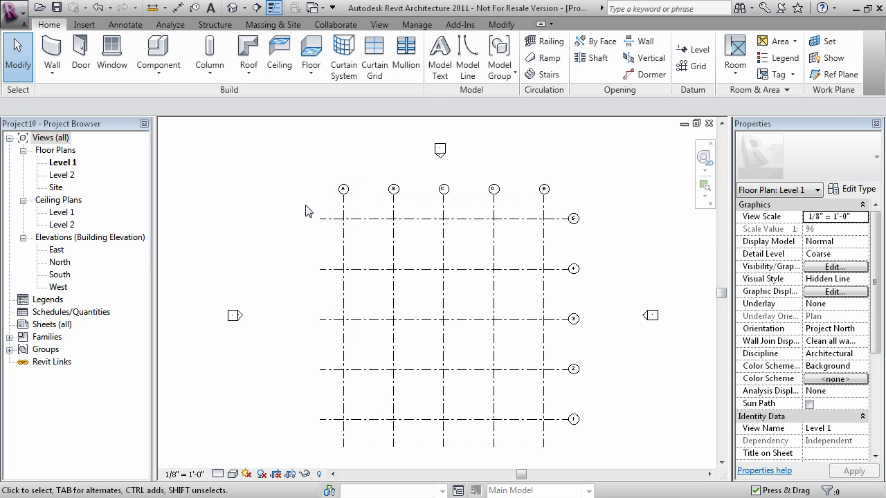
Extend the bubble ends of all horizontal grids farther right of grid E by stretching grid 5.
click(336, 221)
middle_drag(320, 235, 338, 206)
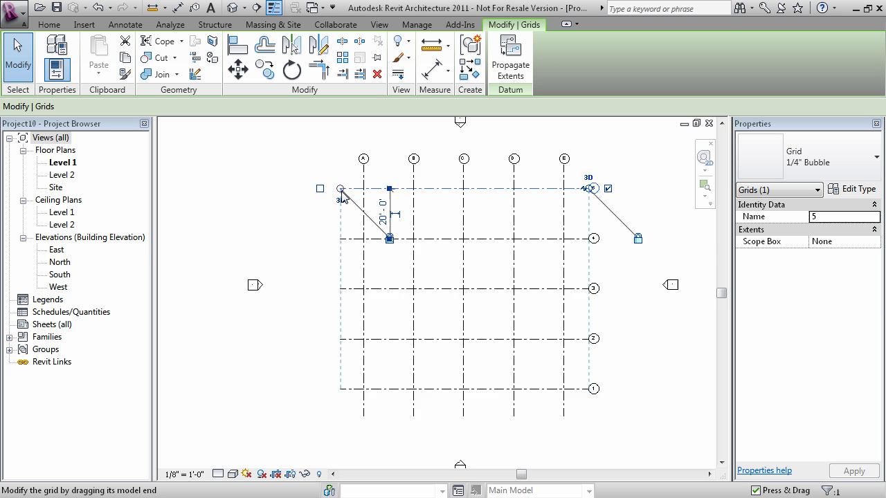
scroll(340, 192, up, 2)
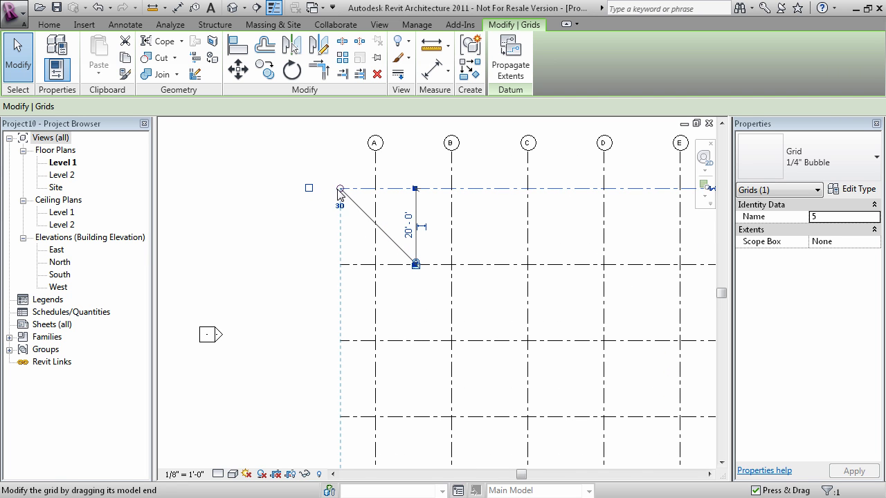
middle_drag(543, 215, 327, 237)
scroll(489, 203, up, 3)
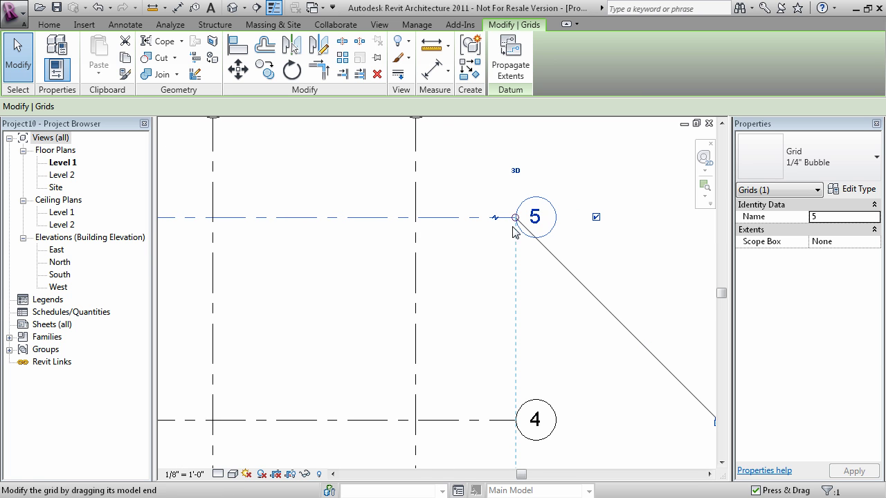
scroll(506, 235, down, 2)
drag(512, 225, 577, 225)
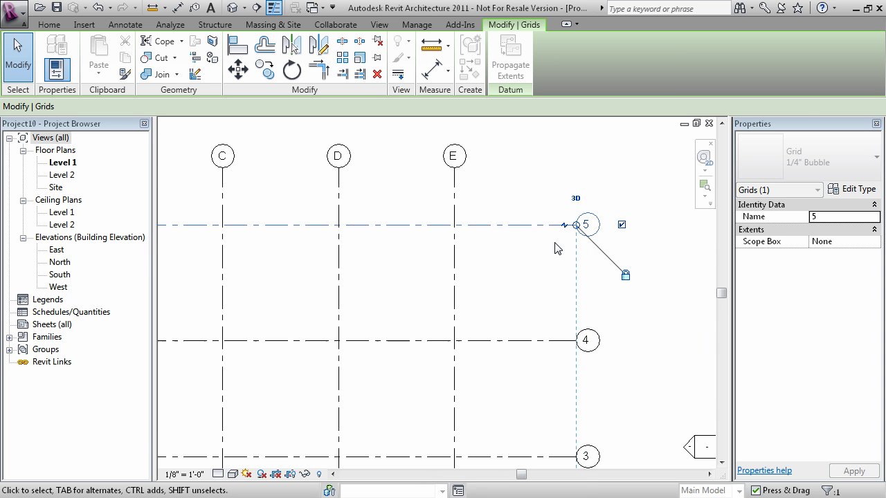
Extend the locked ends without bubbles of all horizontal grids farther left of grid A by stretching grid 5.
scroll(439, 267, down, 2)
middle_drag(261, 277, 447, 237)
drag(339, 205, 288, 204)
Extend the lower ends of all vertical grids farther below grid 1 by stretching grid A.
scroll(409, 338, down, 2)
middle_drag(409, 338, 379, 258)
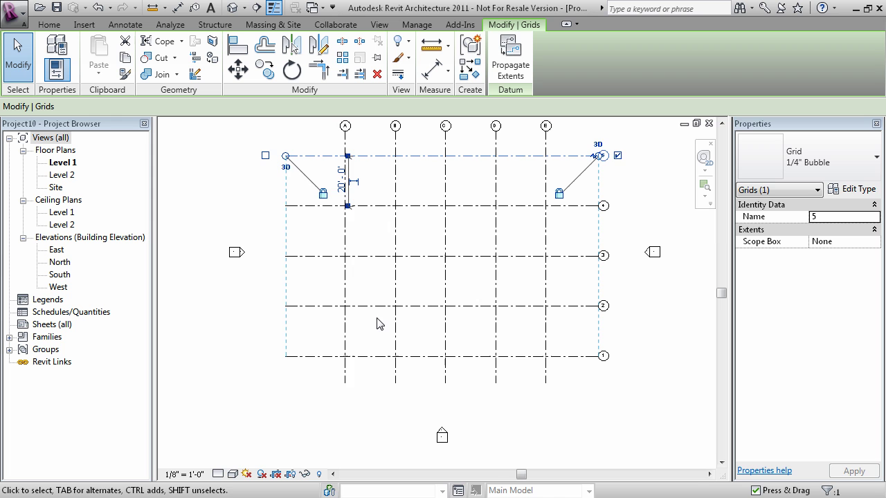
click(345, 375)
drag(345, 384, 345, 407)
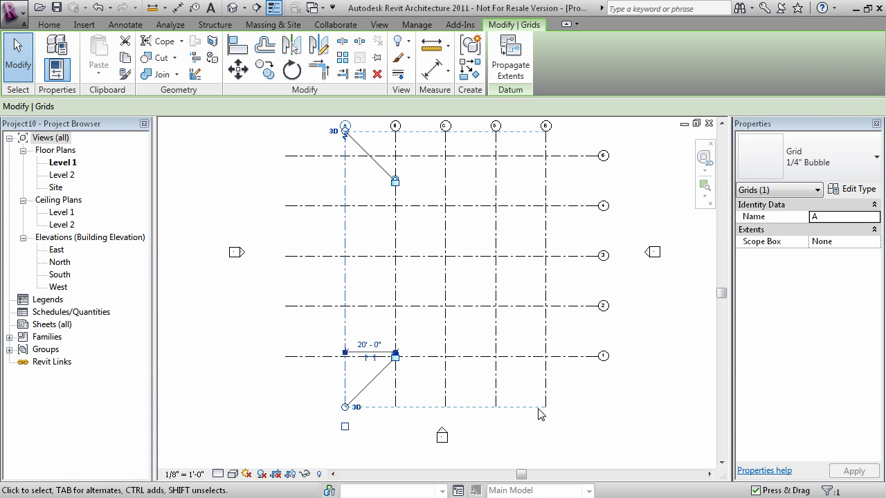
Unlock grid A's lower end from the other vertical grids and shorten that end alone, keeping it below grid 1.
scroll(385, 416, up, 2)
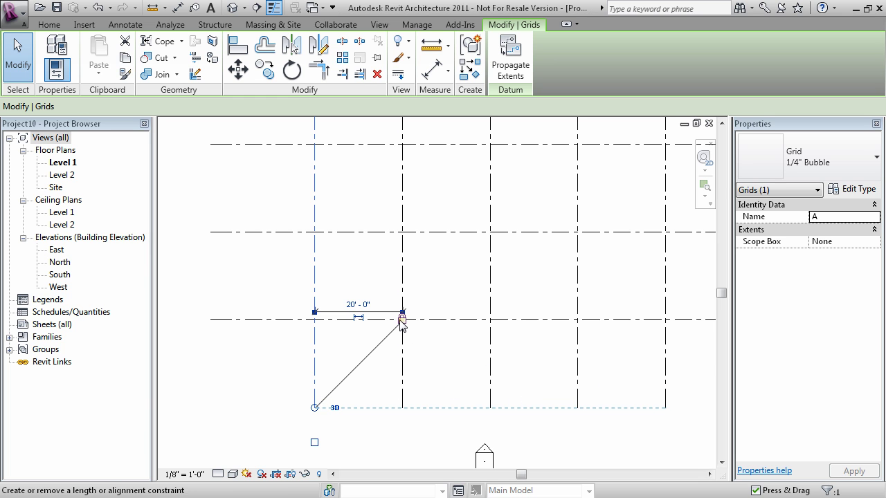
click(329, 370)
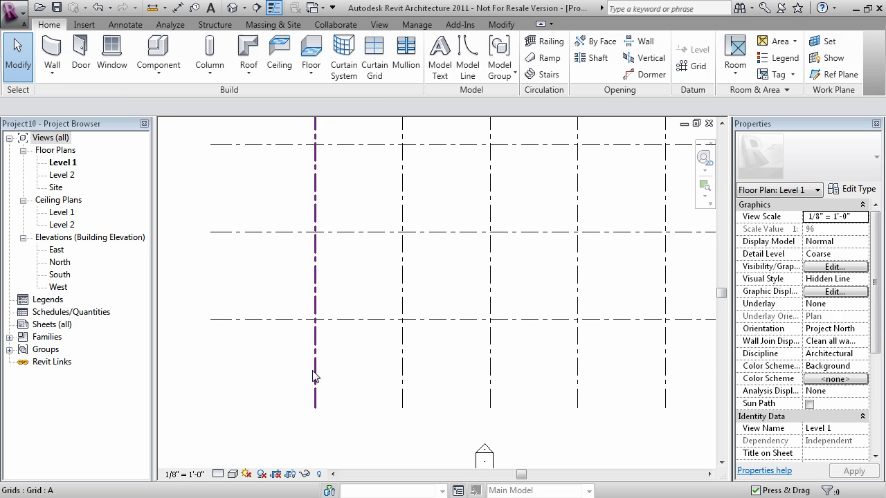
click(315, 371)
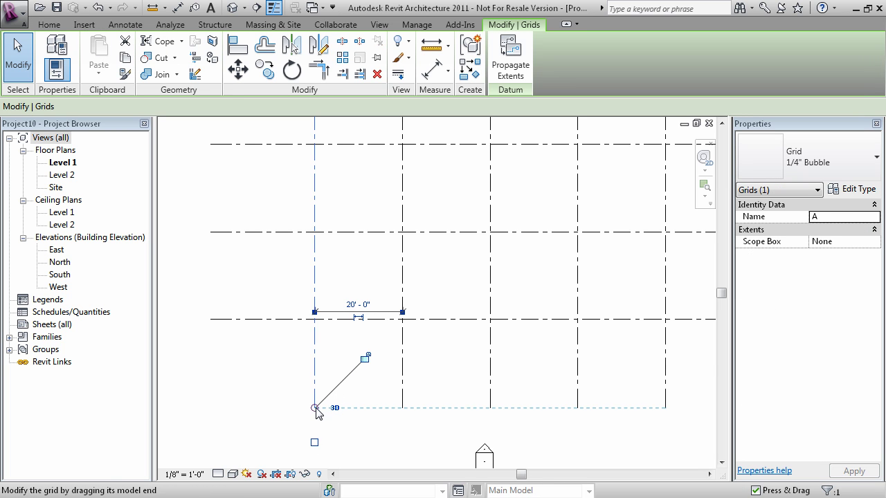
drag(315, 408, 314, 352)
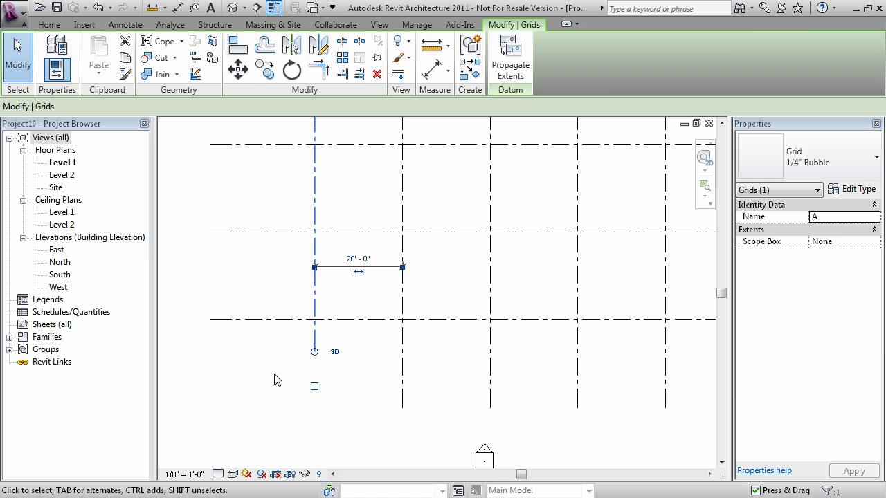
click(388, 441)
scroll(335, 396, down, 3)
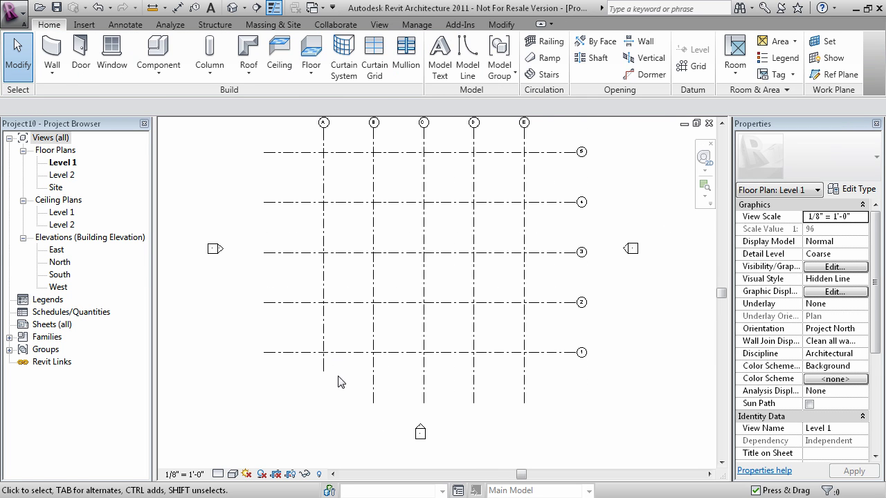
Realign grid A's lower end with the other vertical grids and shorten all their lower ends slightly together.
click(324, 371)
scroll(325, 379, up, 2)
middle_drag(344, 395, 362, 373)
drag(341, 346, 341, 393)
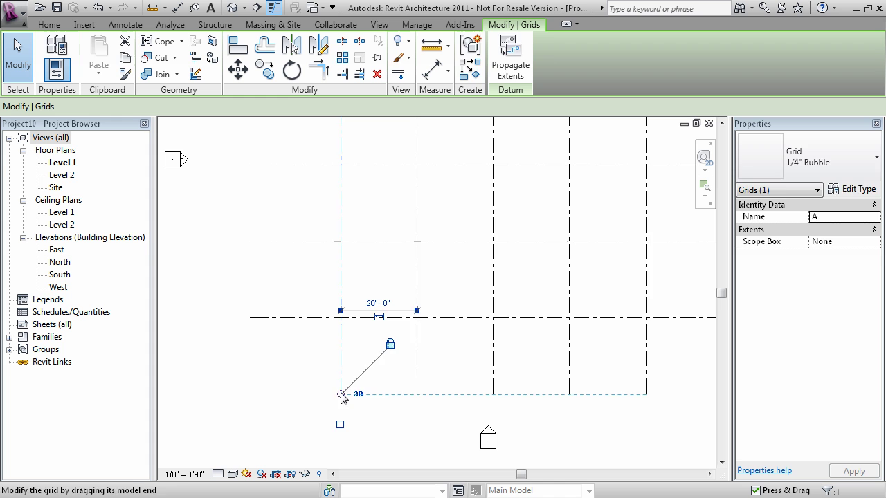
mouse_move(341, 394)
mouse_down()
mouse_move(341, 355)
mouse_move(341, 386)
mouse_up()
click(286, 375)
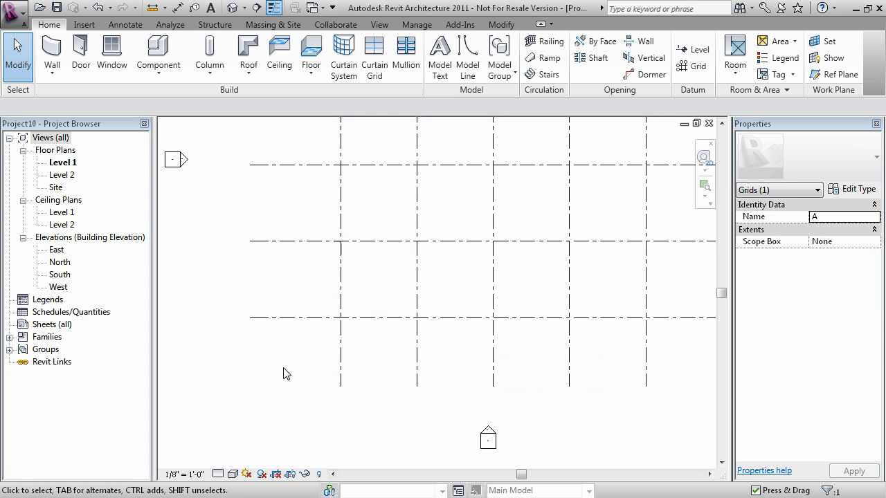
scroll(286, 374, down, 3)
middle_drag(286, 372, 310, 389)
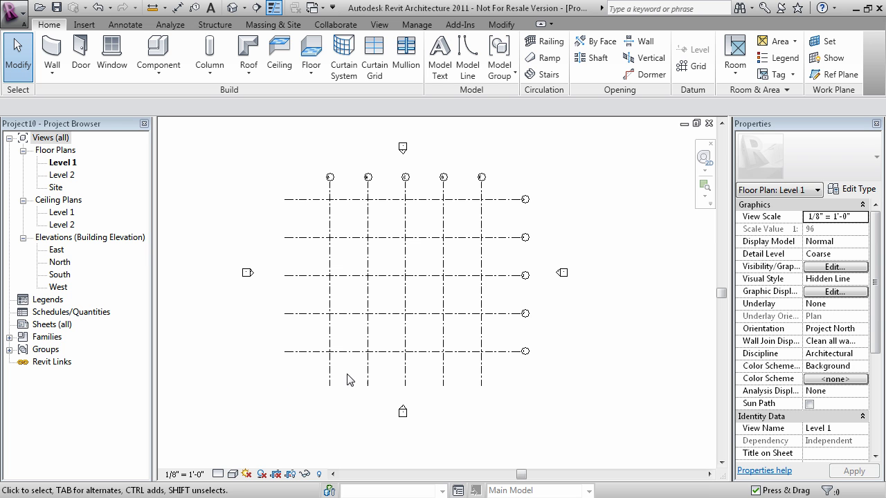
Add an elbow to grid A just below its upper bubble.
scroll(336, 182, up, 5)
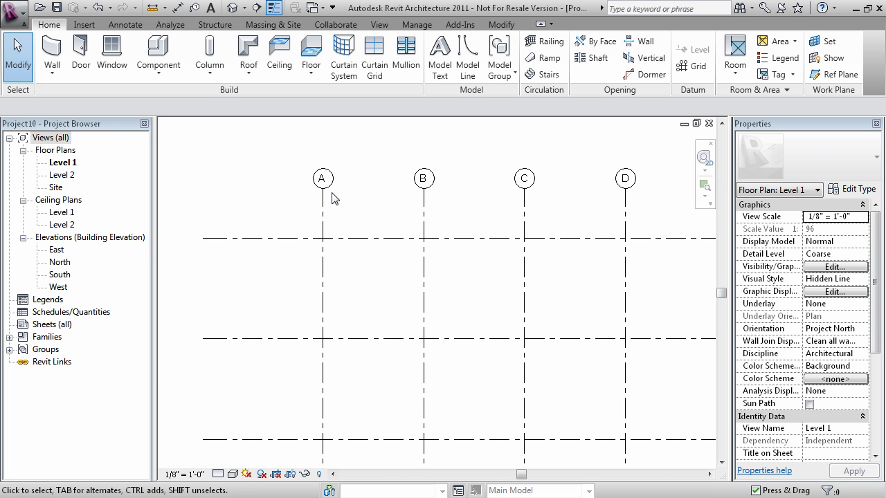
middle_drag(331, 199, 325, 236)
middle_drag(534, 238, 447, 249)
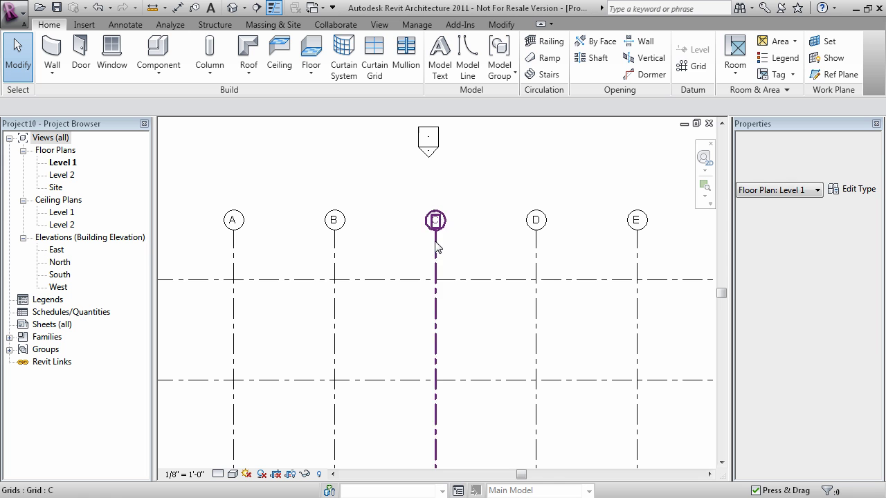
click(234, 239)
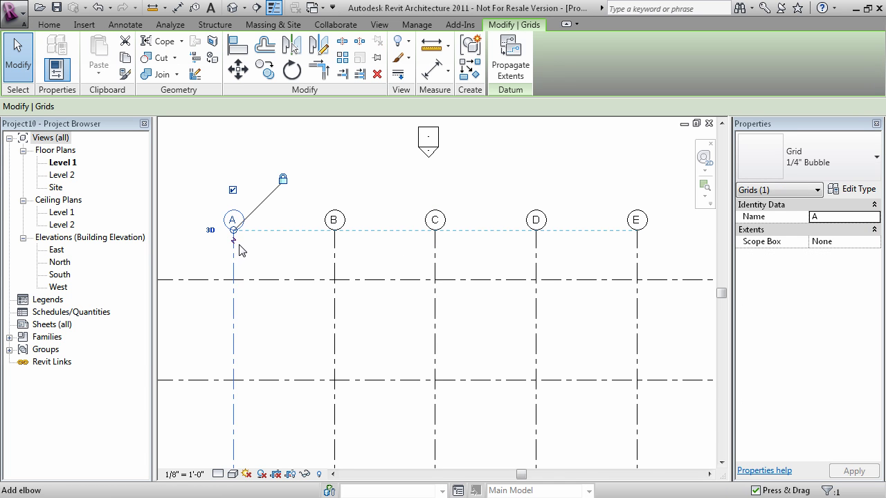
middle_drag(235, 242, 287, 254)
scroll(284, 255, up, 2)
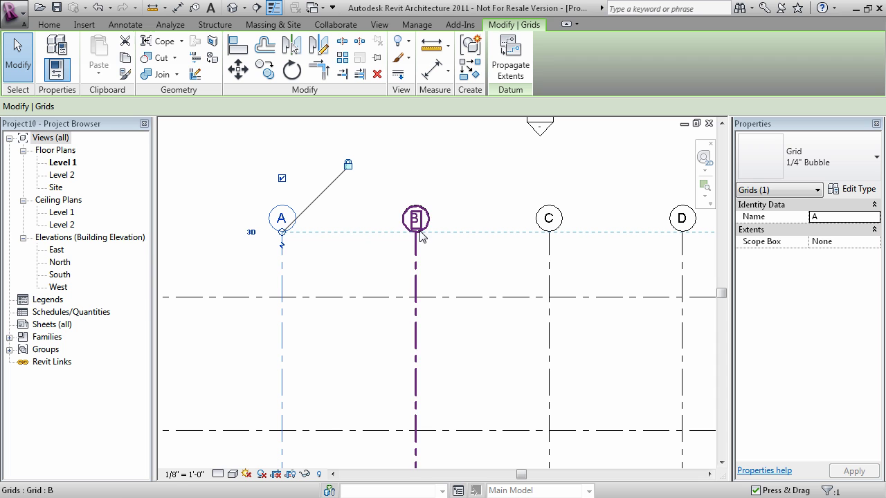
click(283, 248)
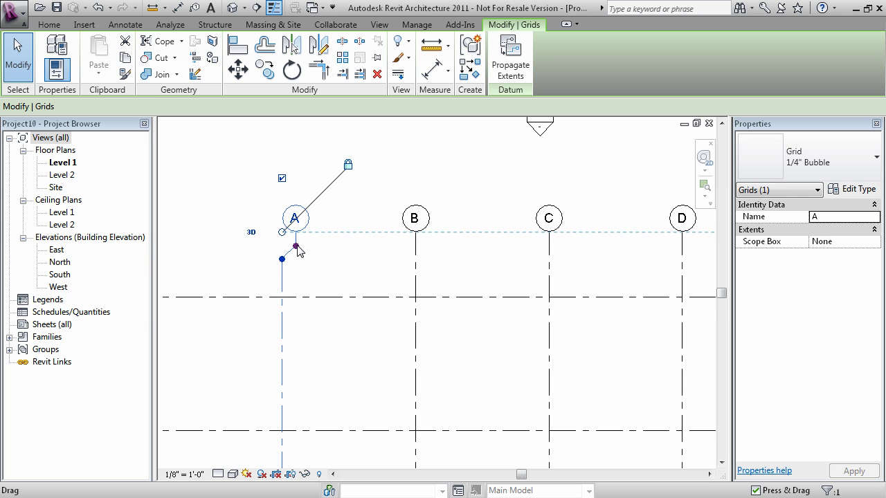
Adjust grid A's elbow to offset the bubble to either side of its line, and straighten the grid again.
drag(297, 247, 204, 242)
drag(282, 261, 282, 291)
drag(205, 244, 340, 240)
scroll(378, 286, down, 2)
scroll(371, 235, up, 2)
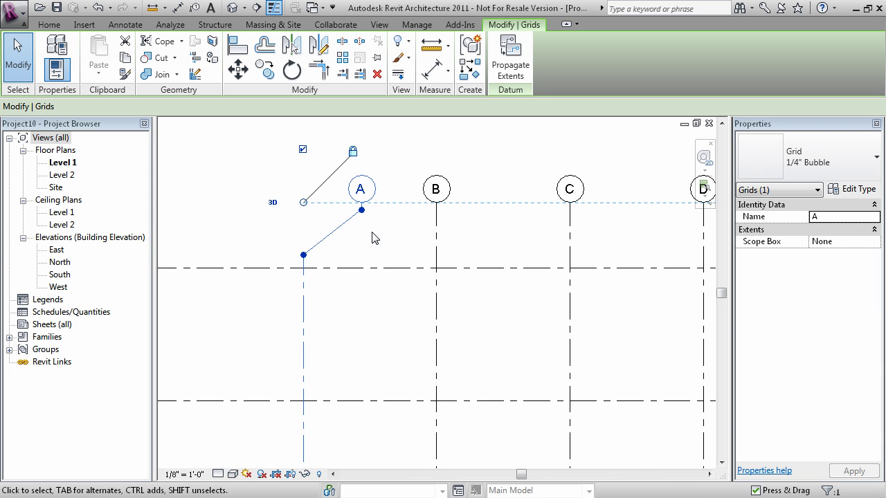
drag(362, 216, 303, 221)
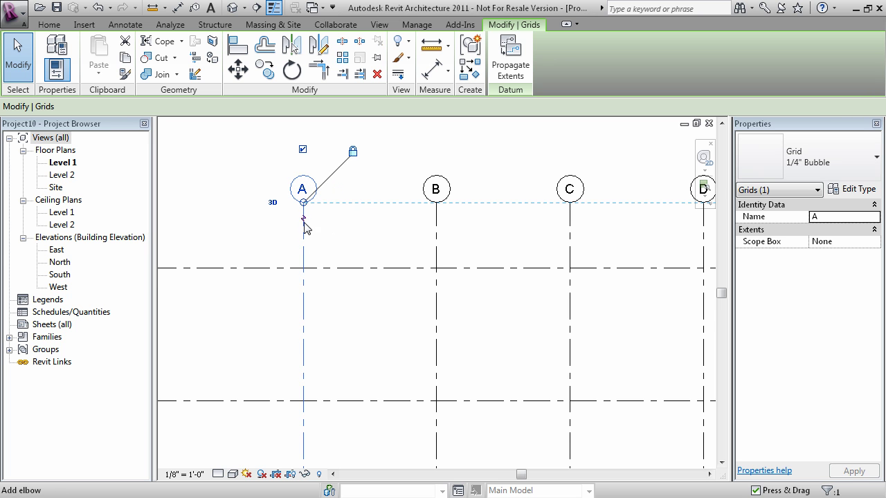
Examine the 3D extent indicator at grid A's lower end in relation to the whole column grid.
scroll(307, 224, up, 2)
click(381, 241)
scroll(441, 267, down, 4)
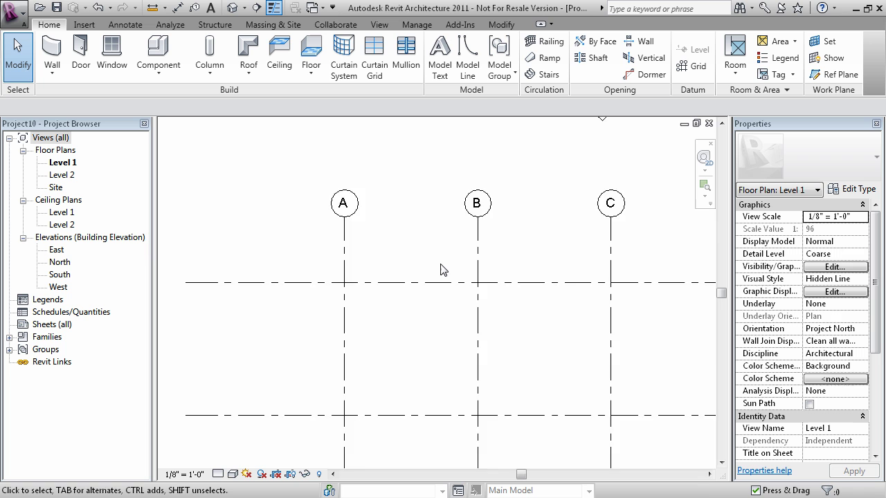
scroll(487, 309, down, 1)
middle_drag(487, 308, 386, 264)
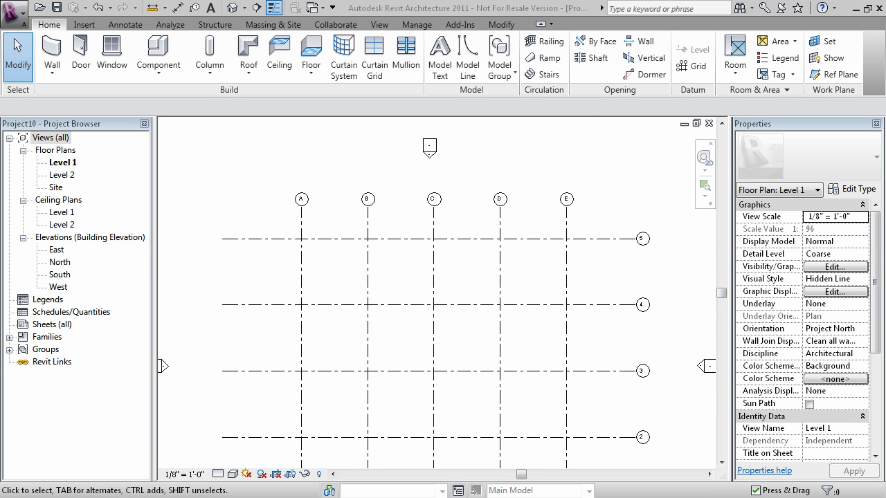
mouse_move(306, 247)
middle_down()
mouse_move(328, 291)
mouse_move(315, 263)
middle_up()
scroll(315, 263, down, 1)
click(309, 264)
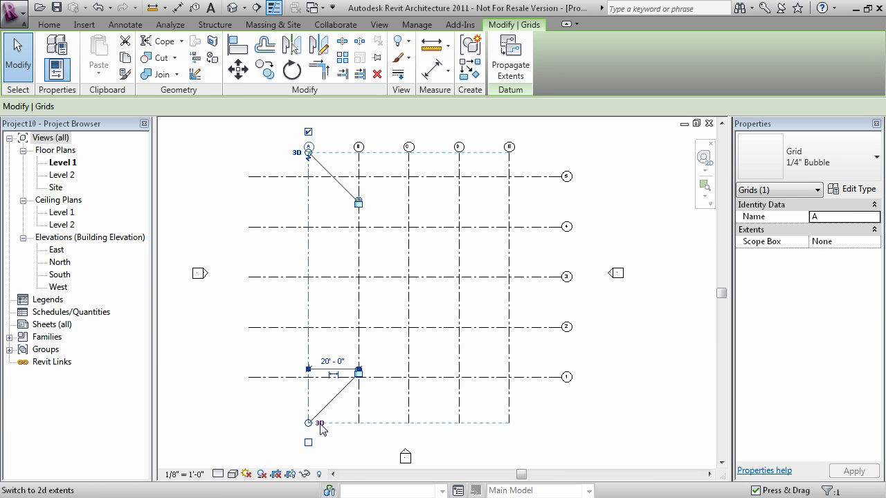
scroll(320, 433, up, 4)
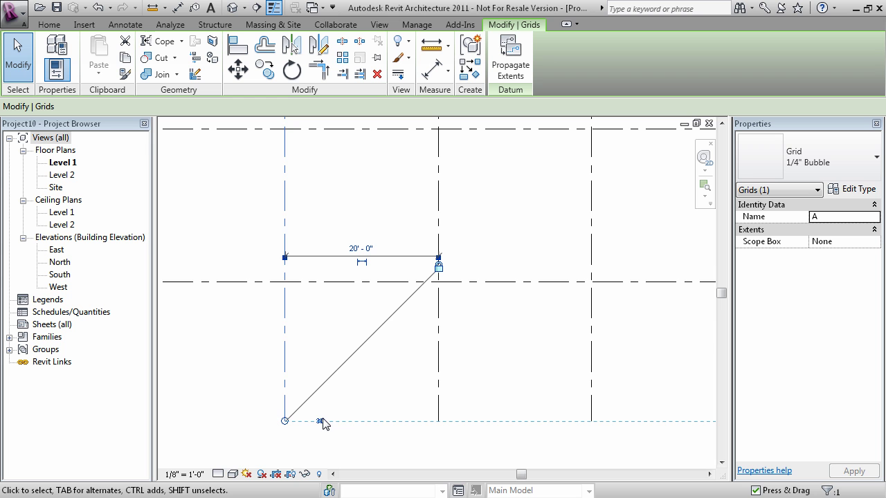
scroll(327, 429, down, 4)
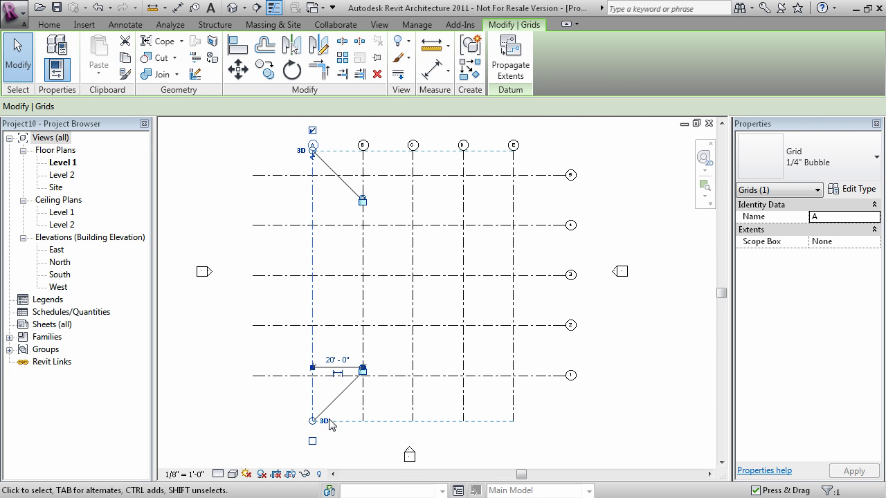
Review the grids in the Level 2 floor plan and both ceiling plans, and return to the Level 1 floor plan.
click(62, 175)
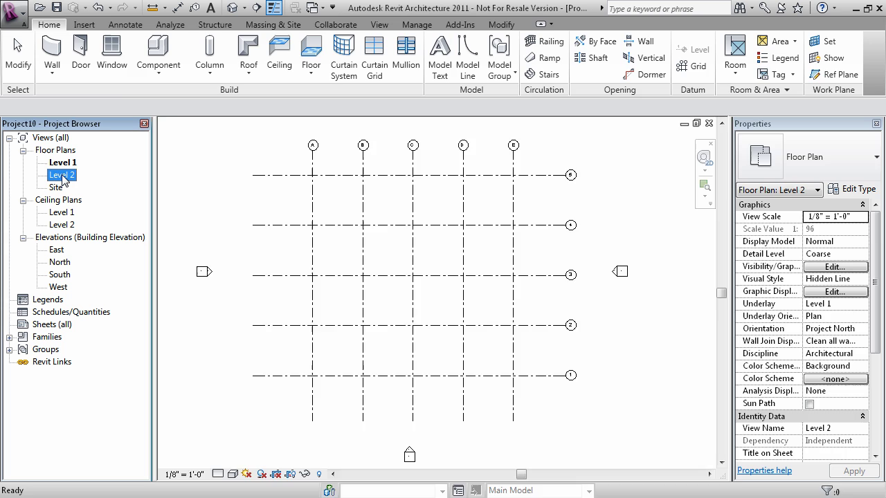
double_click(62, 175)
double_click(72, 213)
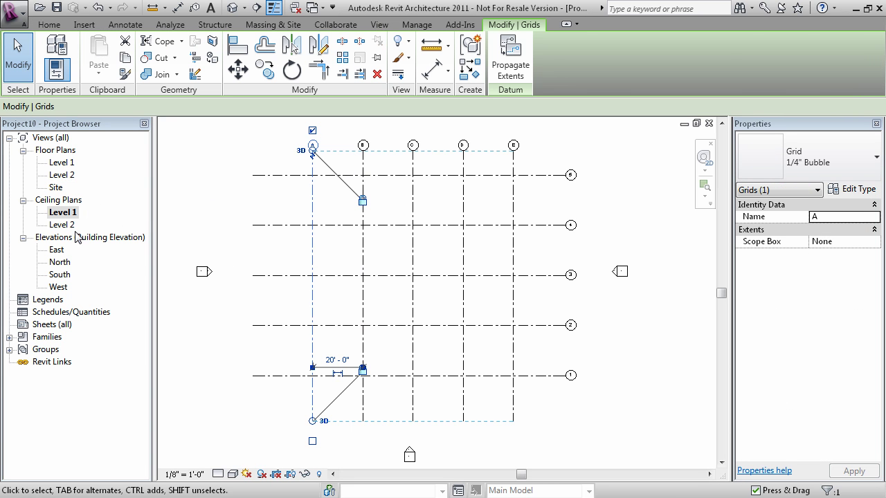
double_click(62, 225)
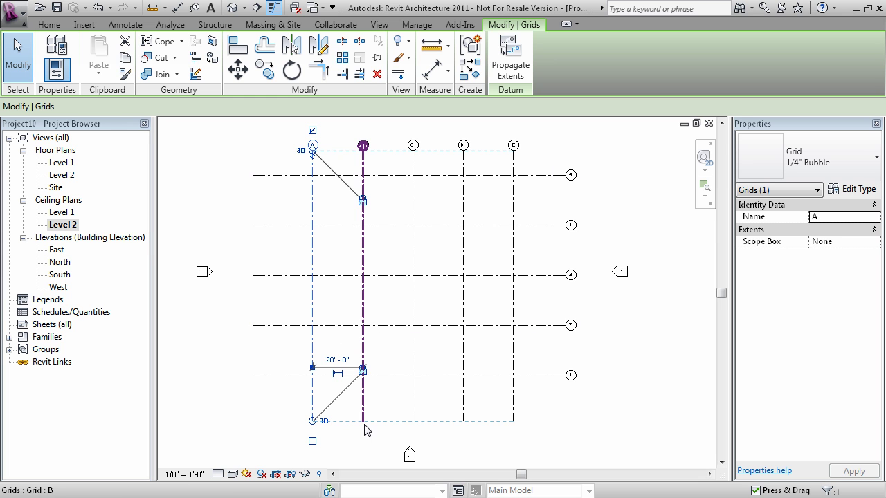
double_click(64, 164)
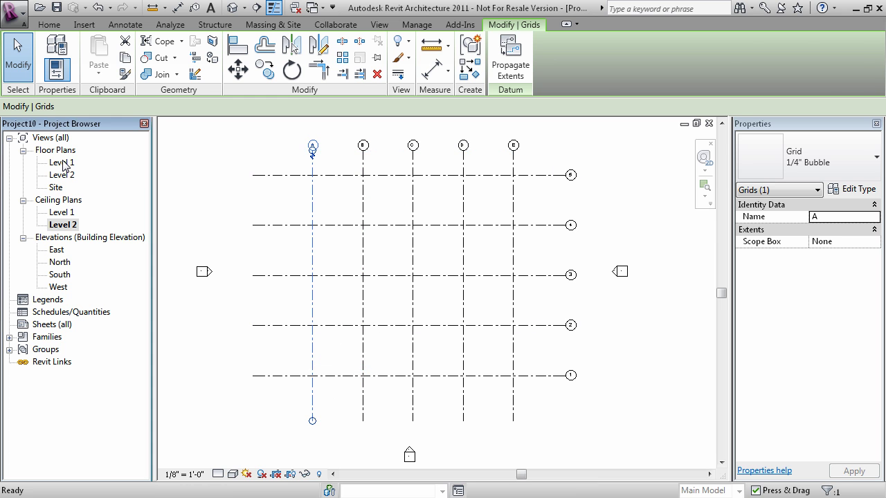
Unlock grid A's lower end from the other vertical grids and shorten its 3D extent to just below grid 1.
click(302, 419)
click(314, 415)
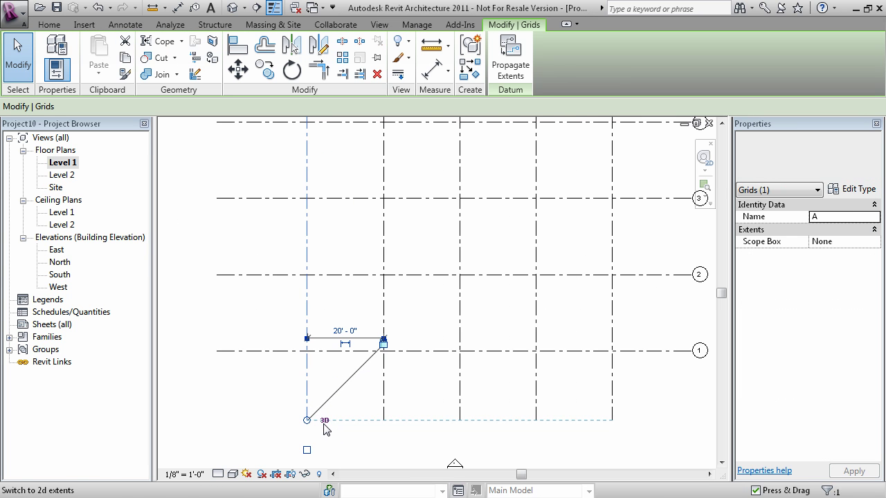
scroll(387, 349, up, 3)
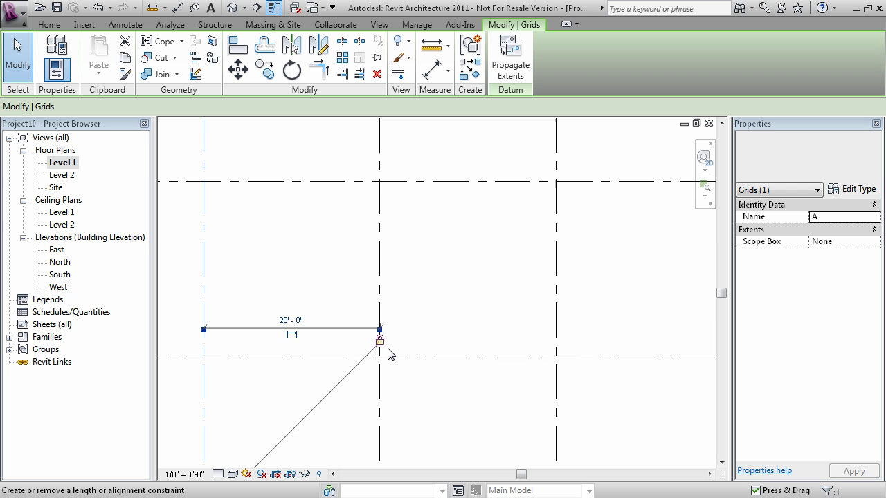
scroll(319, 426, down, 2)
middle_drag(318, 427, 383, 300)
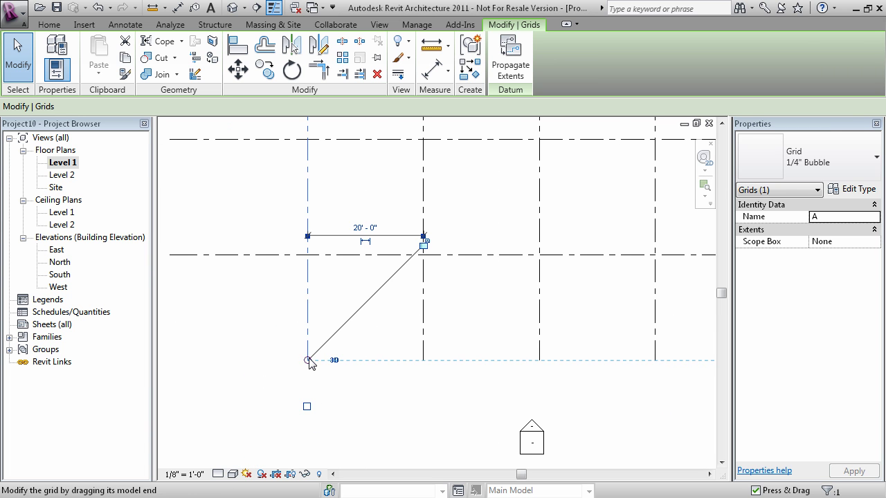
drag(308, 359, 311, 300)
click(352, 321)
scroll(335, 328, down, 1)
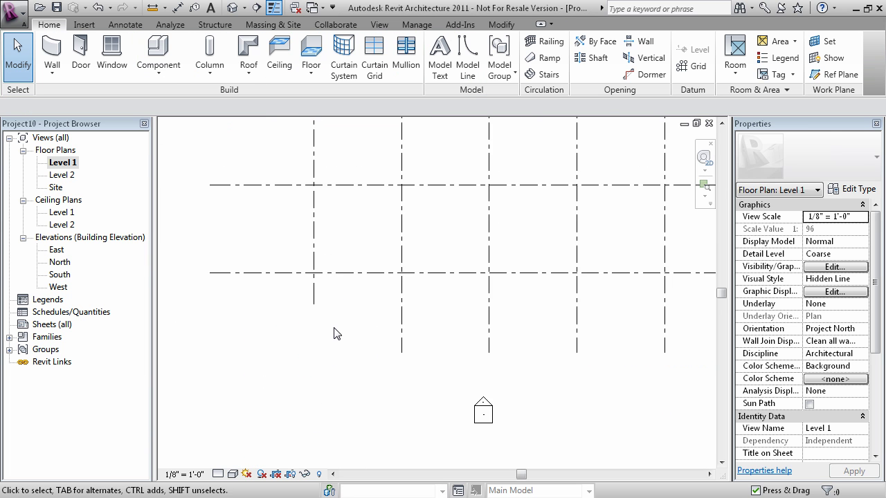
middle_drag(335, 329, 337, 385)
scroll(341, 382, down, 2)
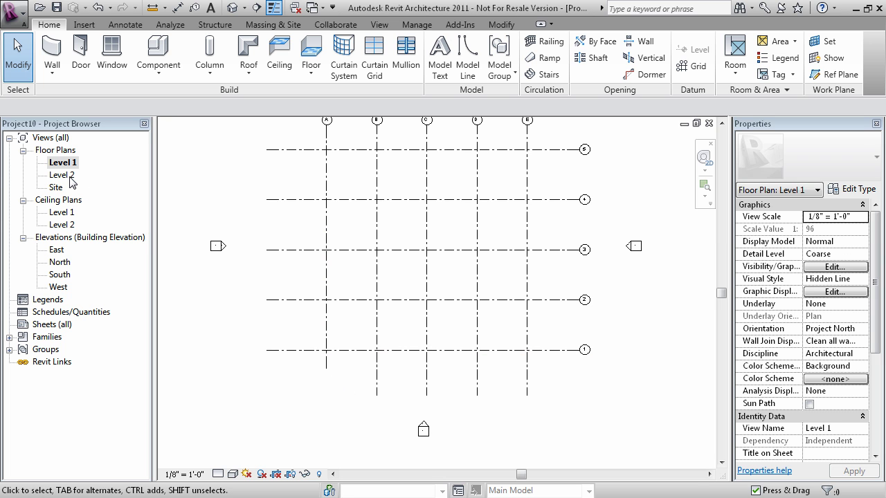
Compare grid A's lower end in the Level 2 floor plan and both ceiling plans, and reopen the Level 1 floor plan.
double_click(69, 177)
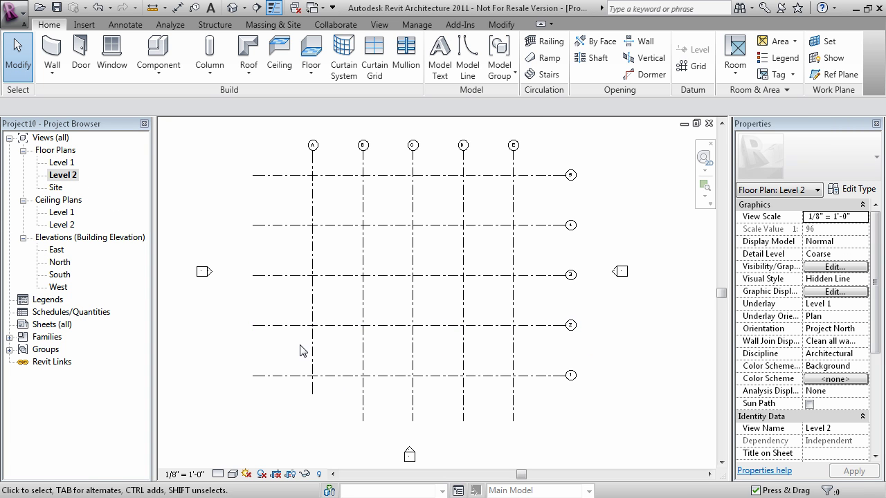
double_click(69, 213)
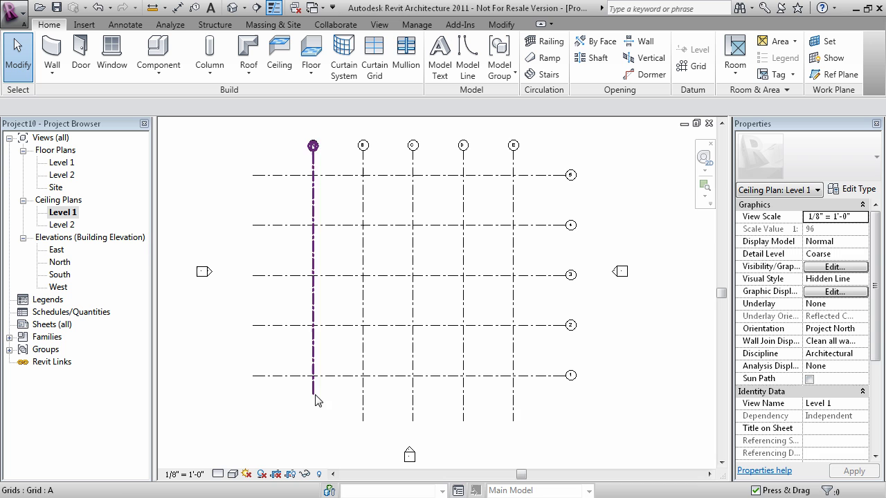
double_click(63, 225)
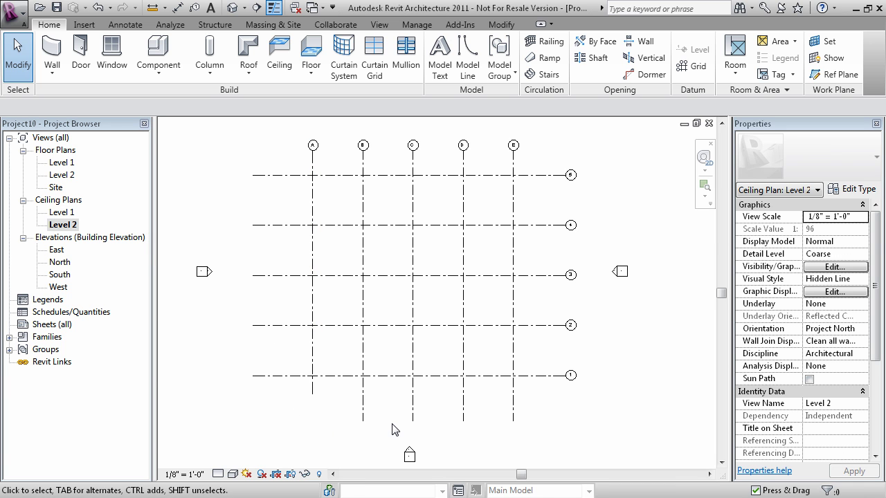
double_click(70, 165)
Extend grid A's lower end back into alignment with the lower ends of grids B to E.
click(326, 374)
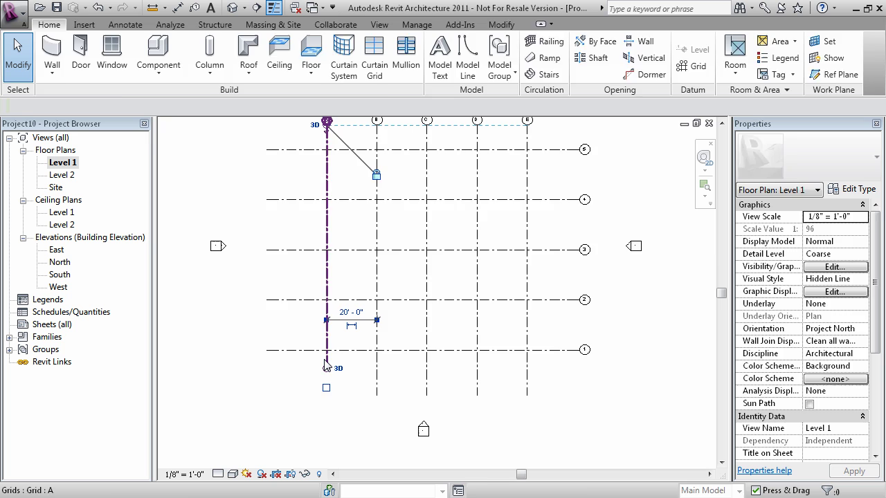
scroll(327, 371, up, 3)
drag(320, 363, 320, 411)
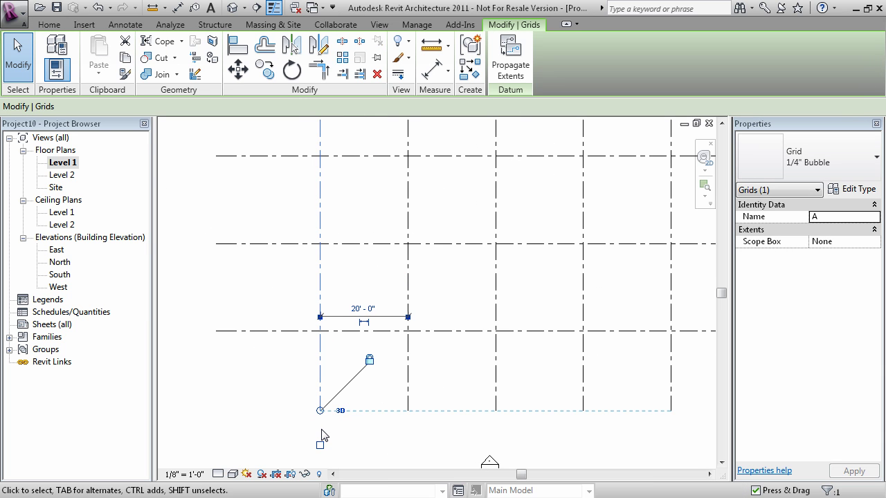
Switch grid A's lower end to 2D extents and shorten it to just below grid 1 in this view only.
click(340, 412)
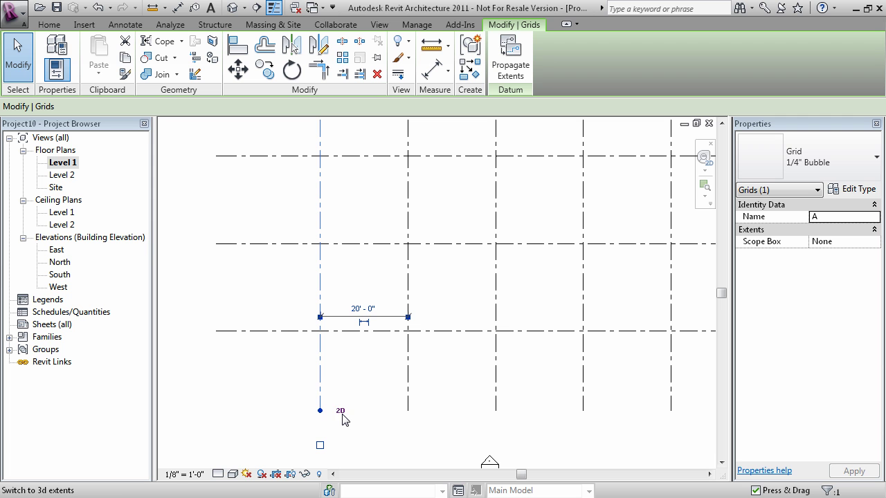
drag(320, 410, 325, 360)
scroll(356, 381, down, 3)
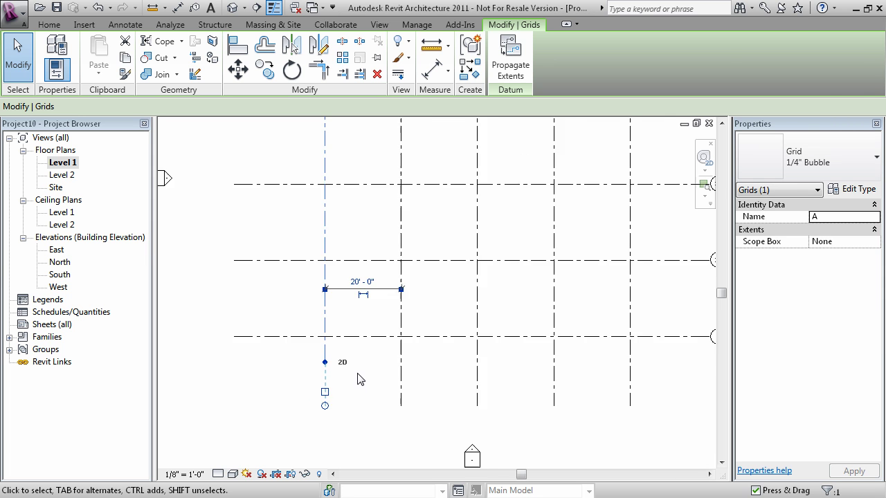
click(308, 386)
scroll(350, 378, down, 2)
middle_drag(376, 312, 349, 381)
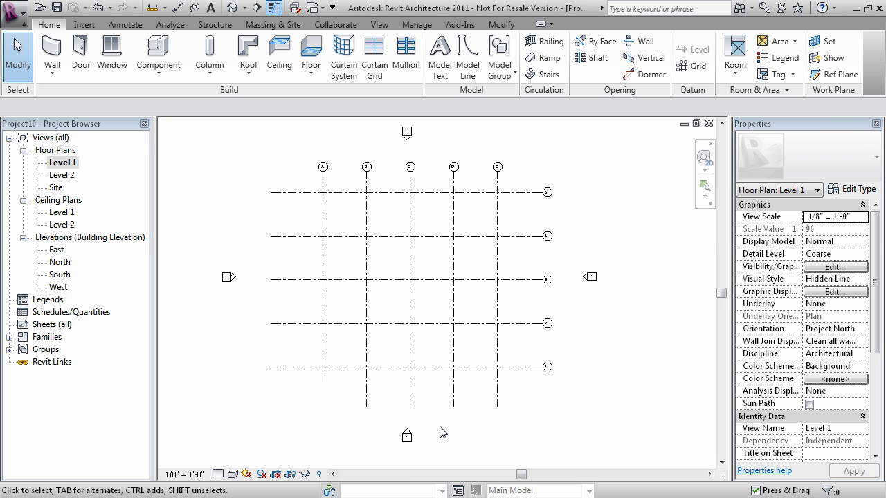
Check grid A's lower end in the Level 2 floor plan and the two ceiling plans against its 2D change, ending in the Level 1 floor plan.
double_click(61, 175)
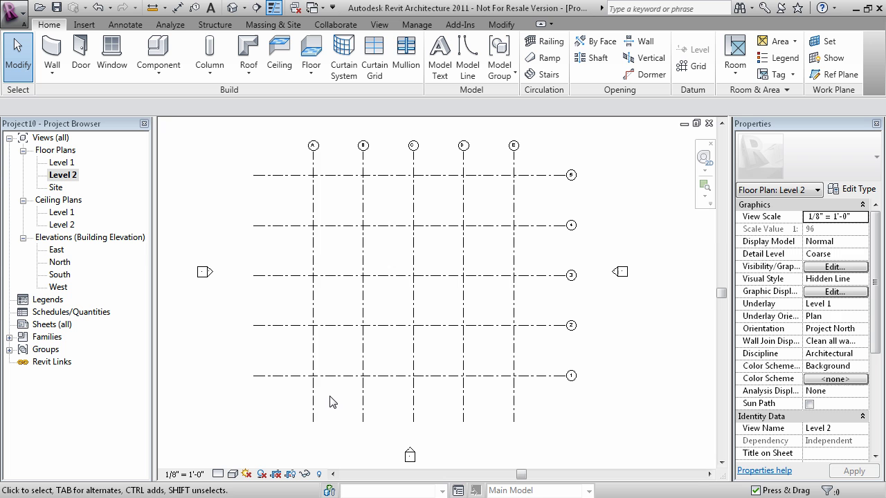
double_click(64, 212)
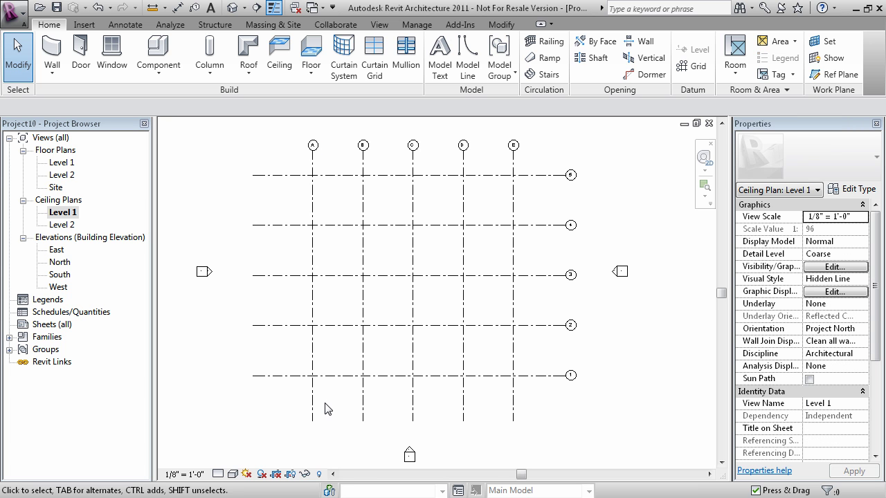
double_click(69, 226)
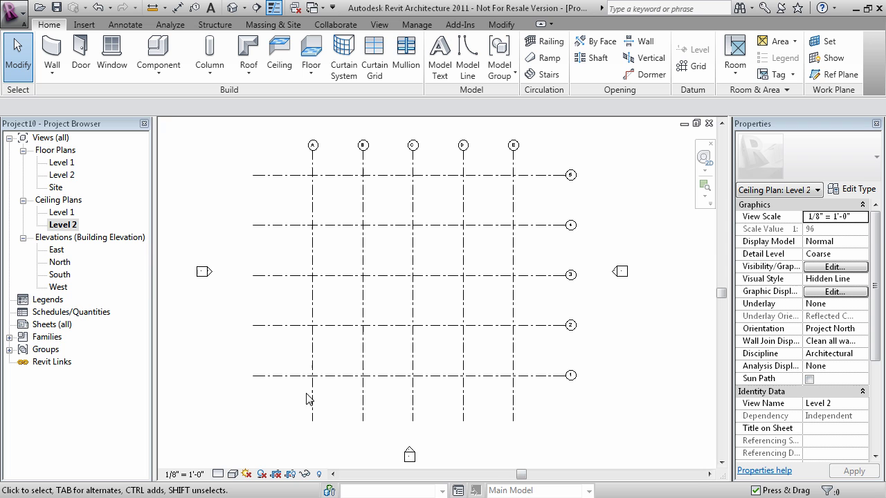
double_click(62, 163)
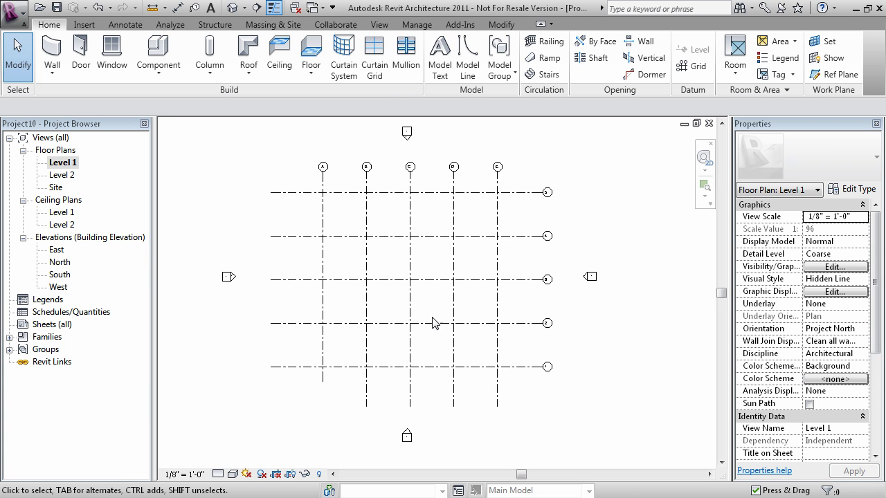
Pull grid A's 2D lower end back onto its 3D end point to restore 3D extents and alignment.
click(328, 384)
scroll(333, 392, up, 2)
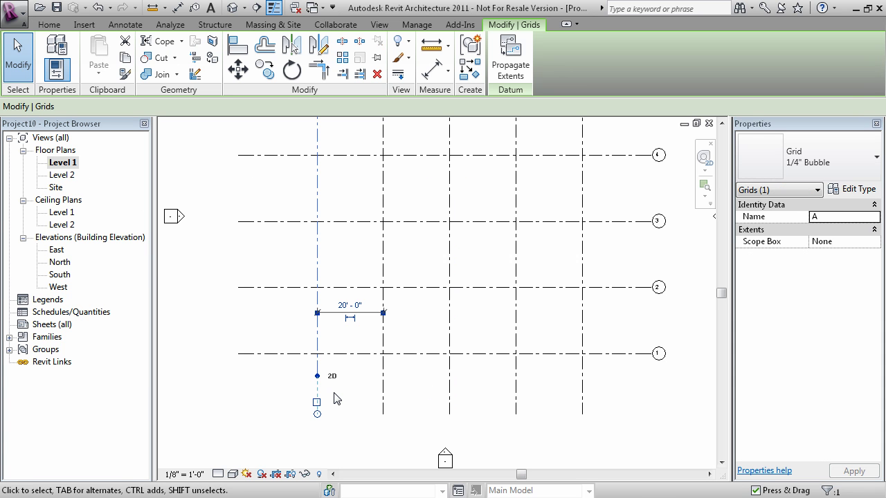
drag(317, 375, 316, 414)
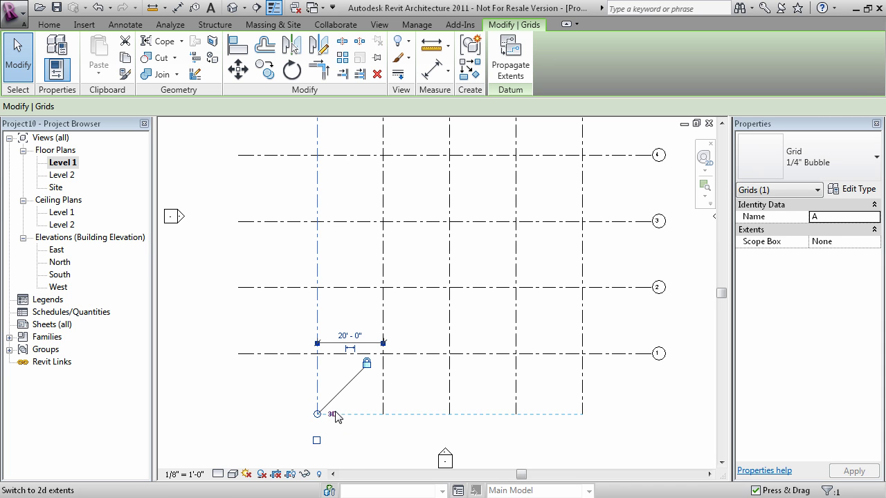
click(284, 412)
scroll(351, 410, down, 2)
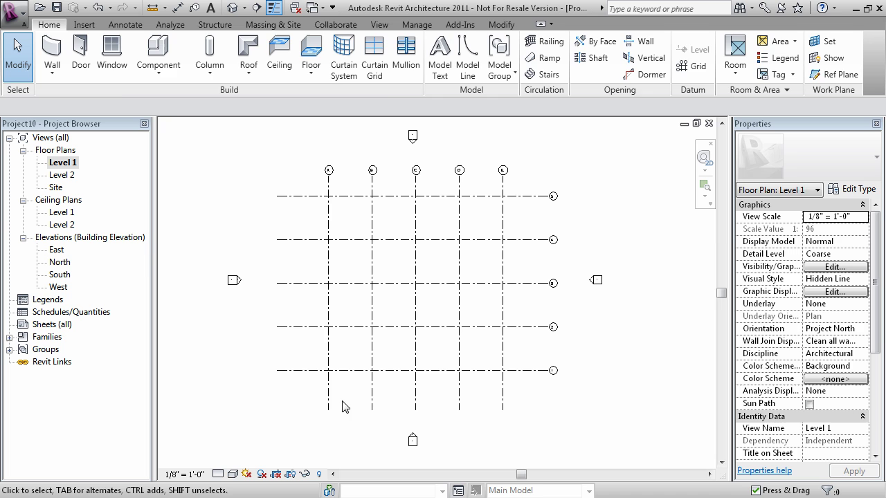
Shorten grid A's lower end once more using 2D extents, and return it to its 3D end point in line with the other grids.
click(328, 406)
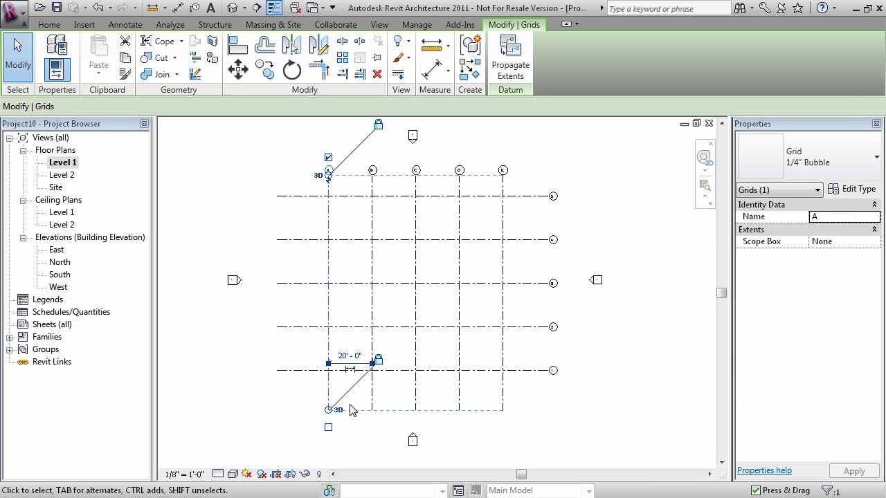
click(338, 410)
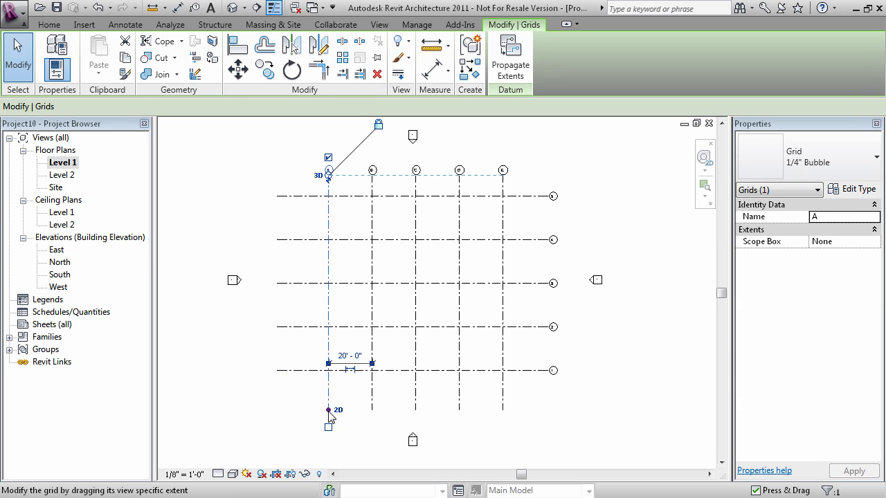
drag(327, 409, 329, 394)
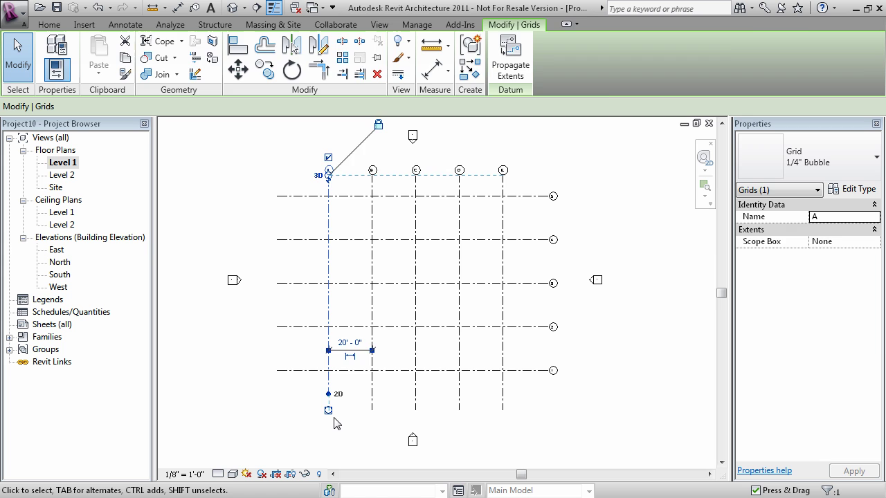
click(304, 409)
scroll(335, 411, up, 2)
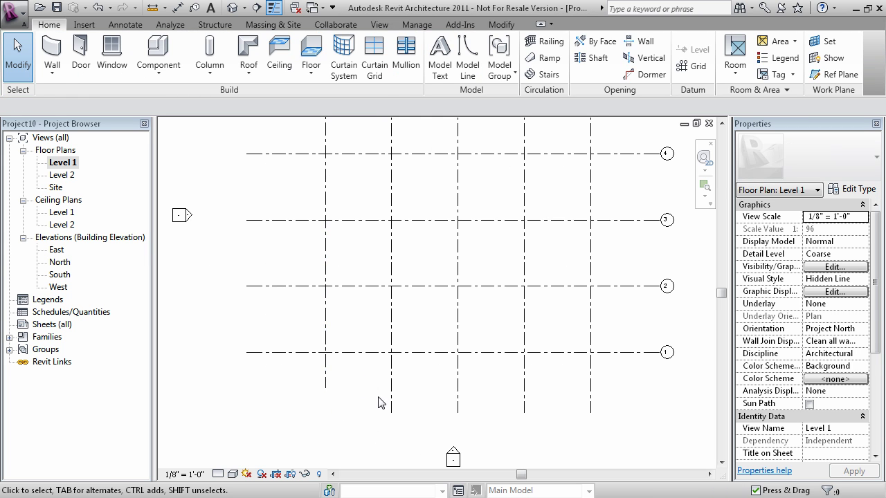
click(326, 387)
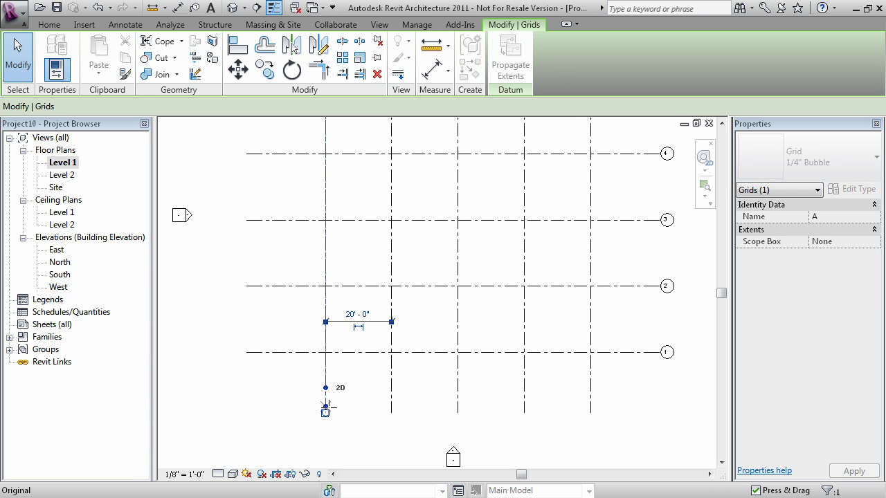
drag(325, 408, 326, 413)
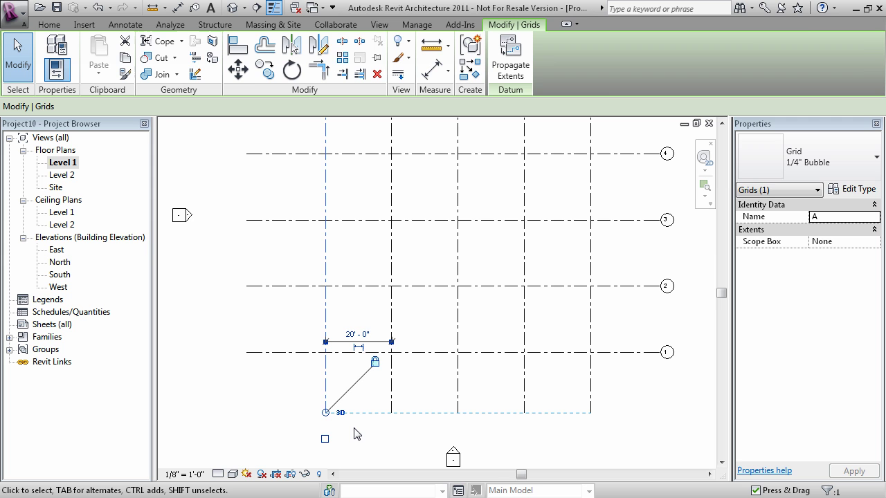
Switch grid A's lower end back to 2D extents and shorten it to a short distance below grid 1.
click(357, 433)
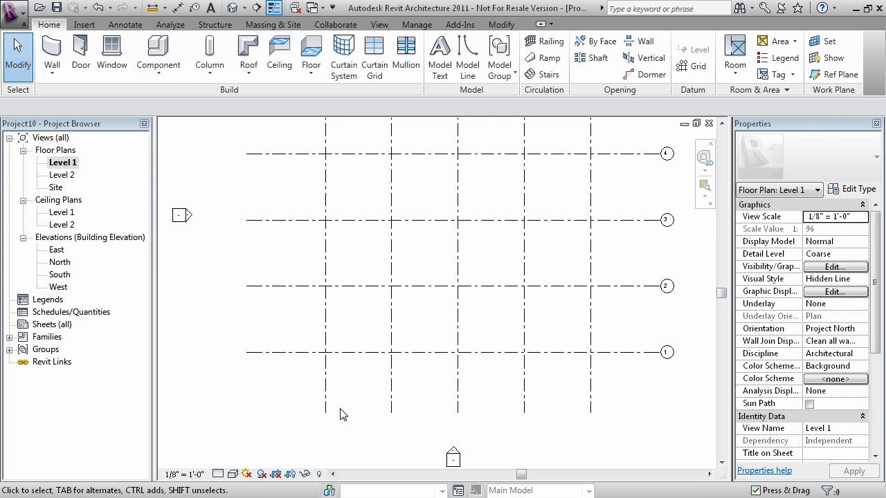
click(326, 414)
click(340, 413)
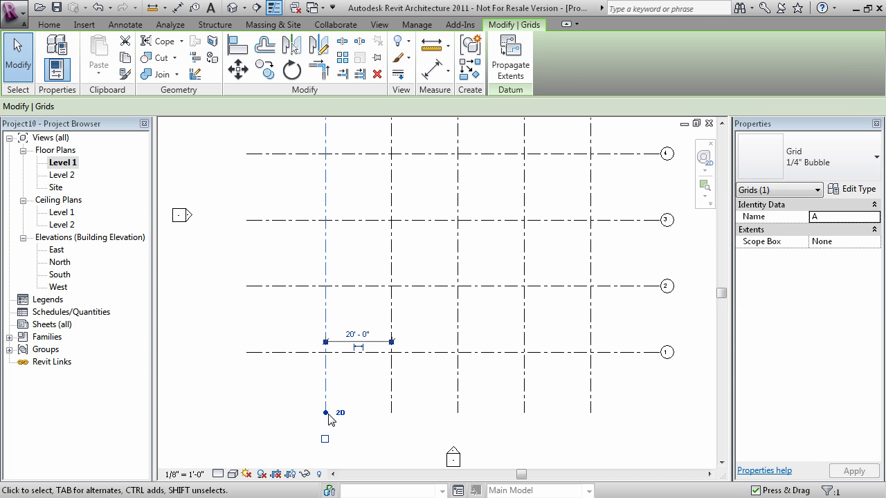
drag(325, 413, 325, 381)
click(358, 390)
scroll(358, 389, down, 1)
middle_drag(358, 389, 358, 444)
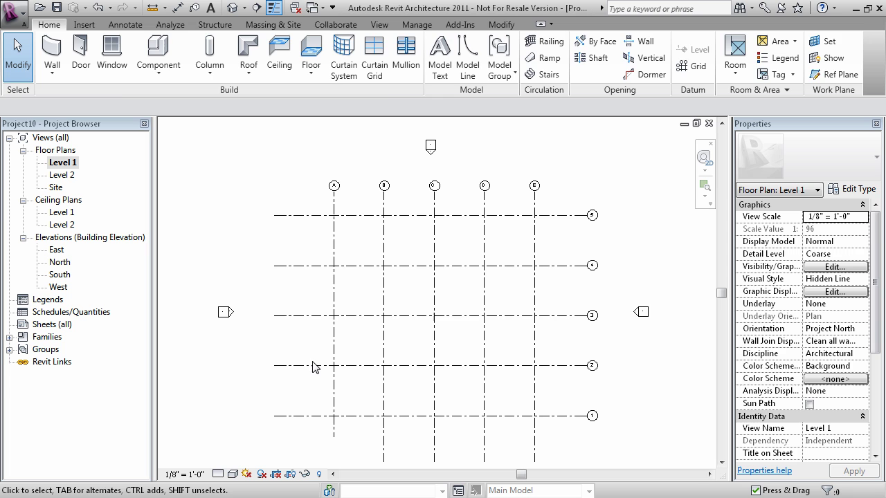
Switch grid 3's left end to 2D extents and shorten it to a short distance outside grid A.
click(298, 315)
click(274, 326)
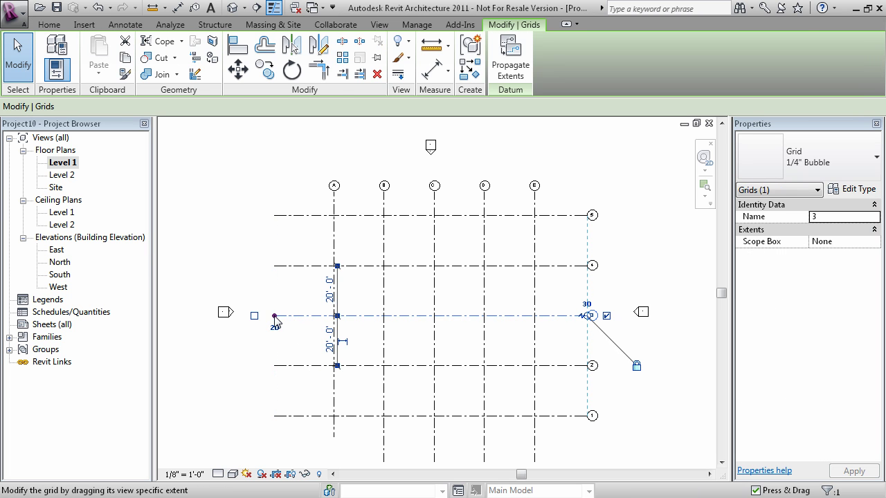
drag(275, 316, 305, 315)
click(310, 362)
middle_drag(316, 368, 300, 336)
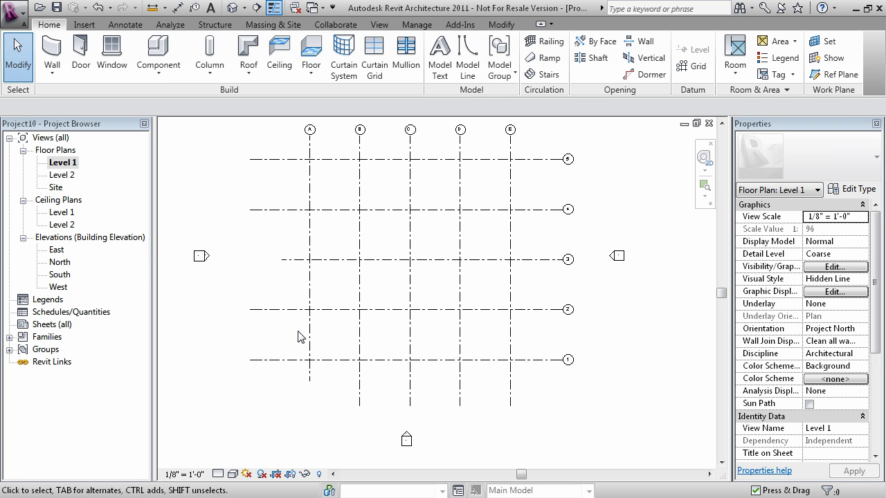
Switch grid 1's left end to 2D extents and shorten it into line with grid 3's left end.
click(283, 361)
click(250, 372)
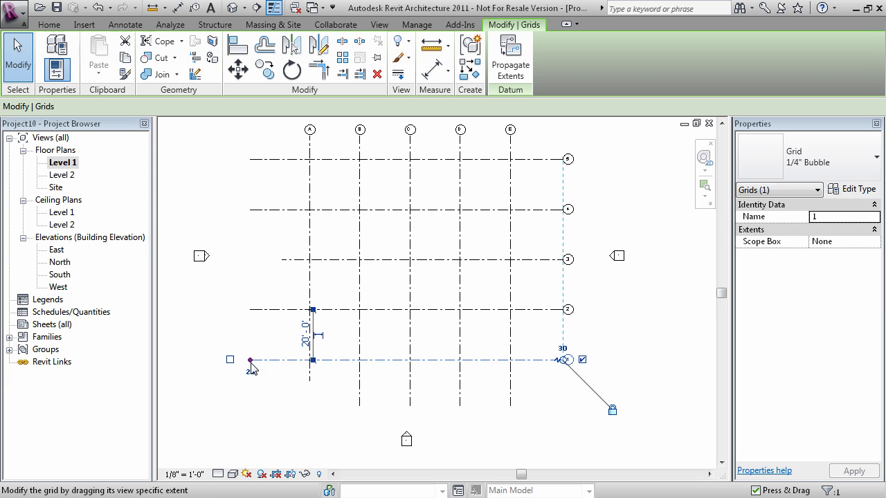
drag(251, 362, 285, 368)
click(297, 384)
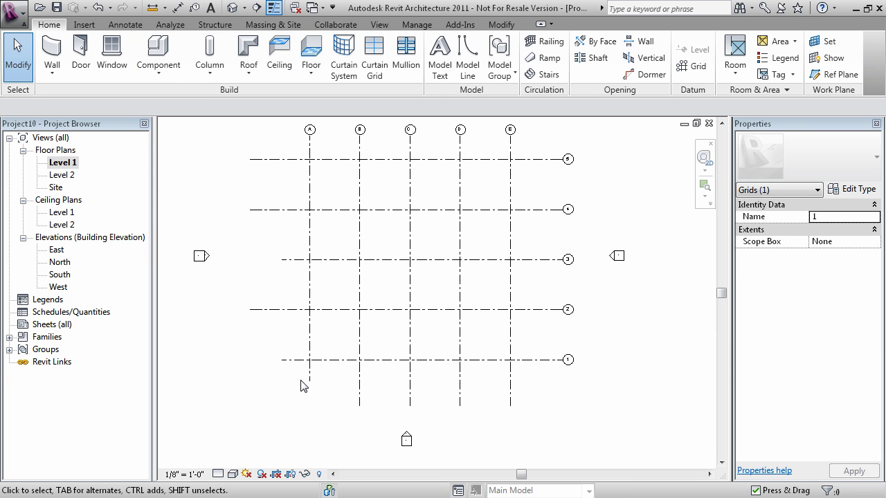
middle_drag(371, 387, 355, 404)
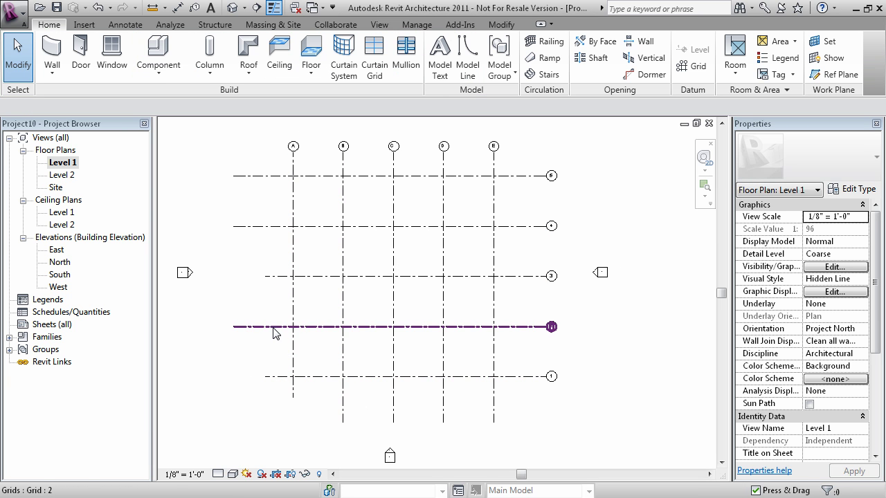
Propagate the extents of grids 3, 1 and A from this view to Reflected Ceiling Plan: Level 1.
drag(280, 283, 239, 259)
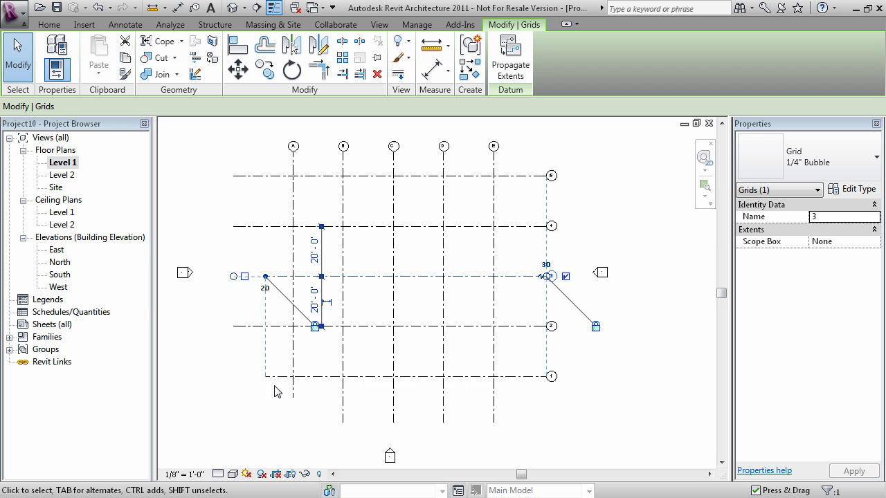
ctrl+click(263, 375)
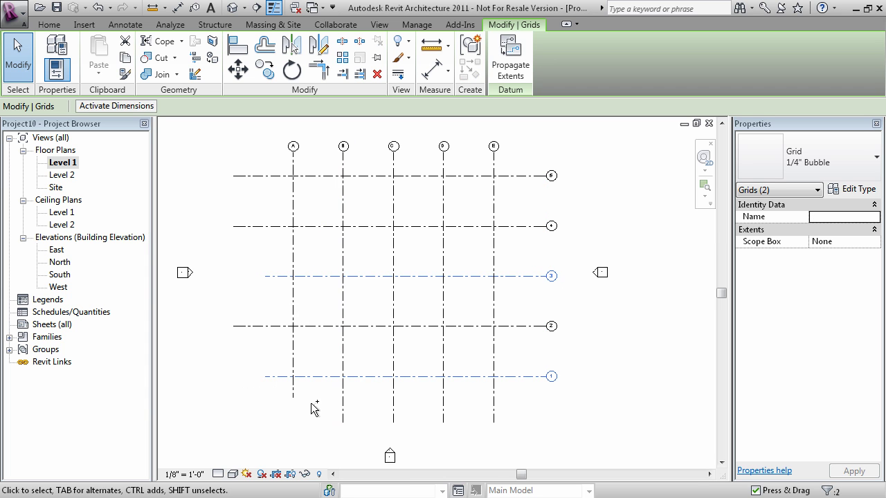
ctrl+click(291, 397)
middle_drag(365, 433, 389, 367)
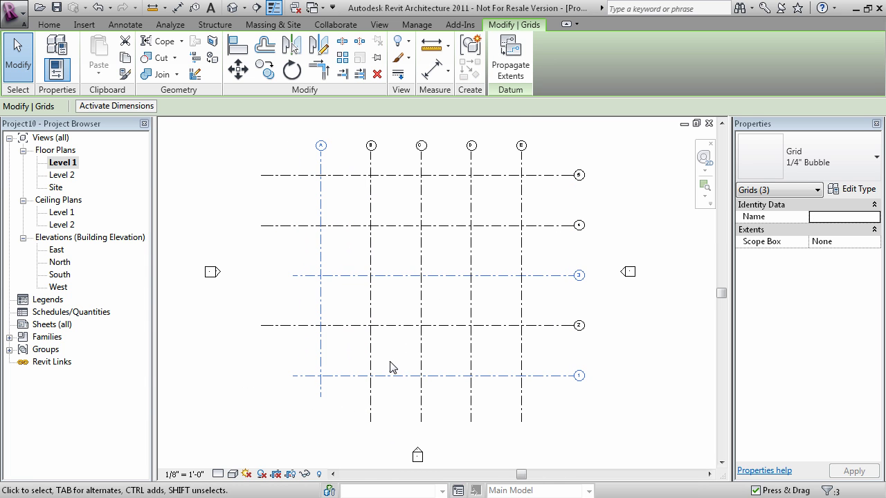
click(510, 75)
click(510, 73)
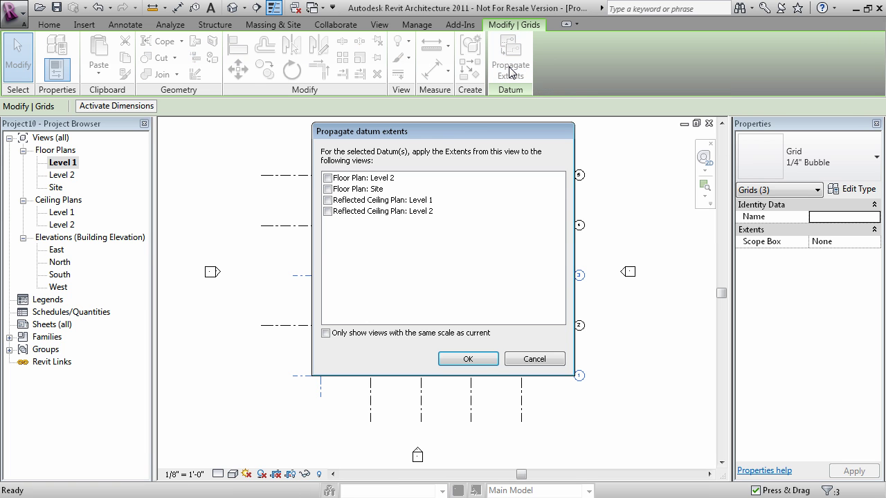
drag(445, 134, 566, 105)
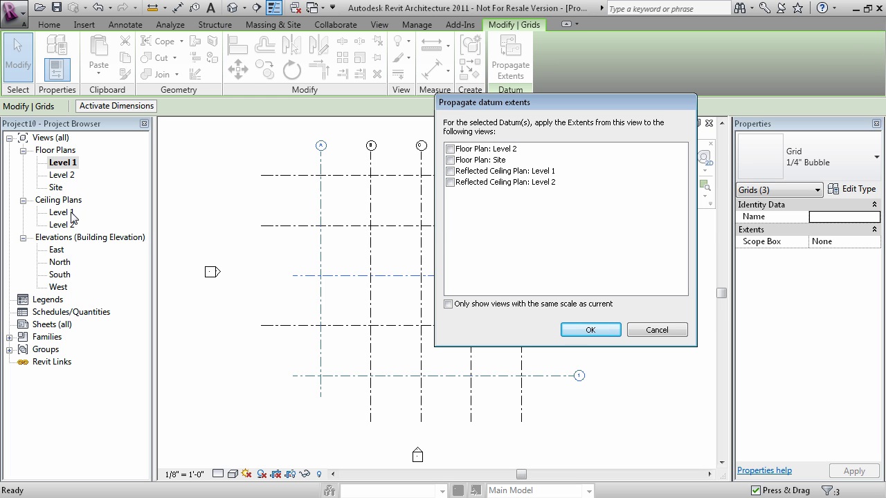
click(451, 171)
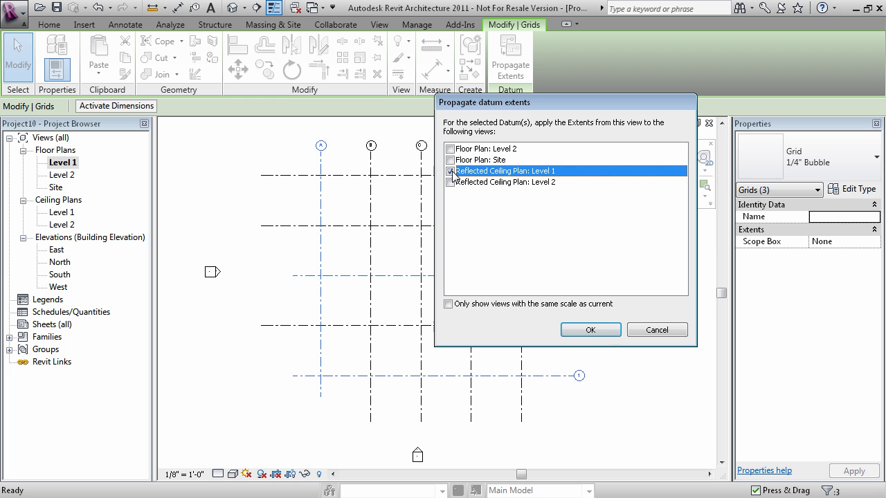
click(584, 331)
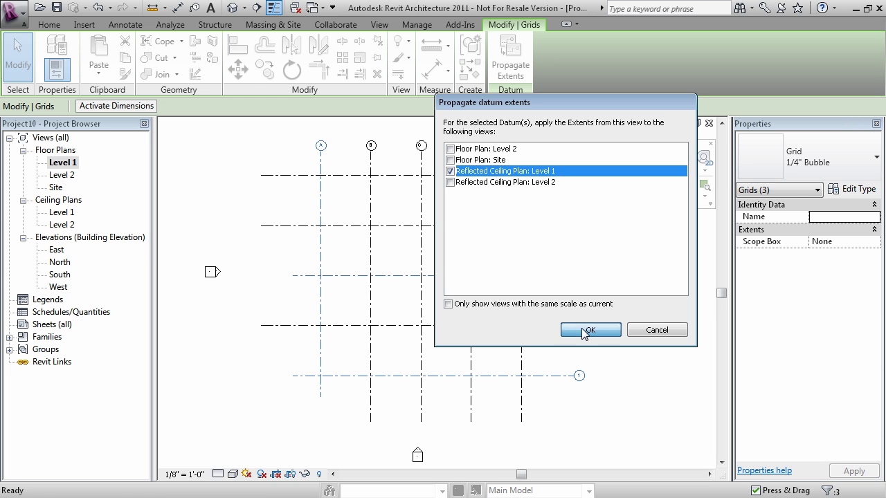
click(222, 310)
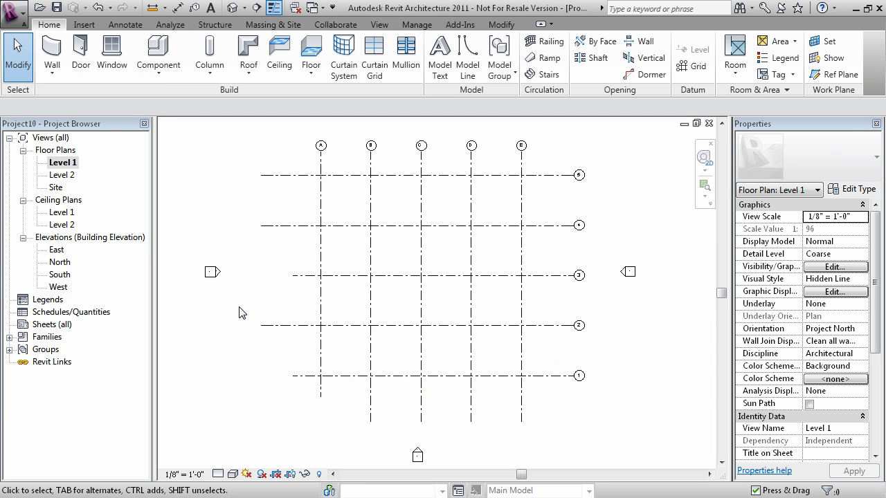
Compare the grid ends in both ceiling plans and the Level 2 floor plan, ending in the Level 1 floor plan.
double_click(61, 213)
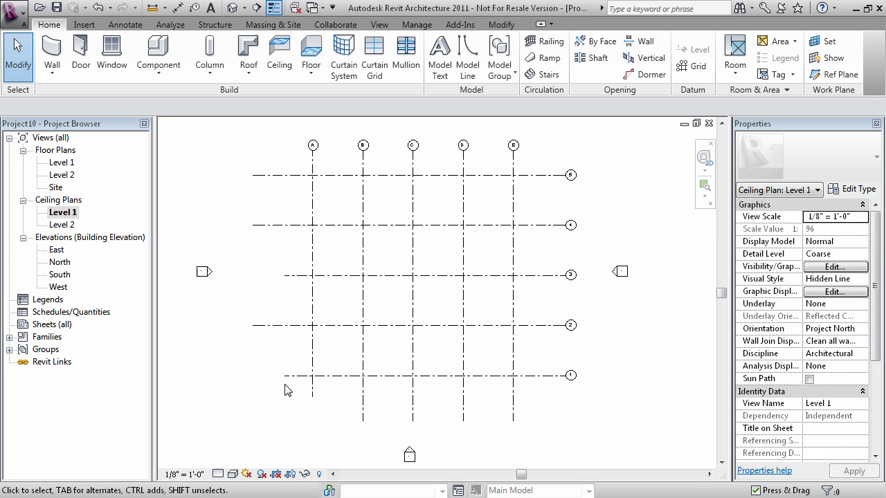
double_click(70, 225)
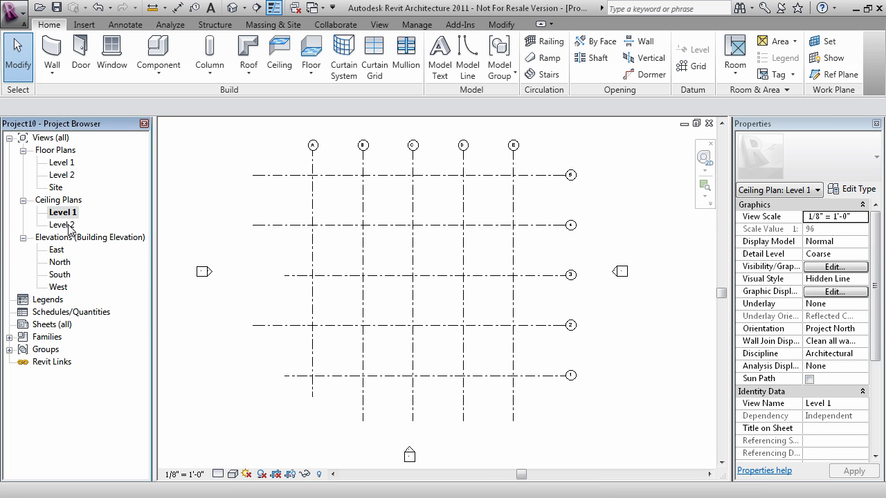
double_click(62, 175)
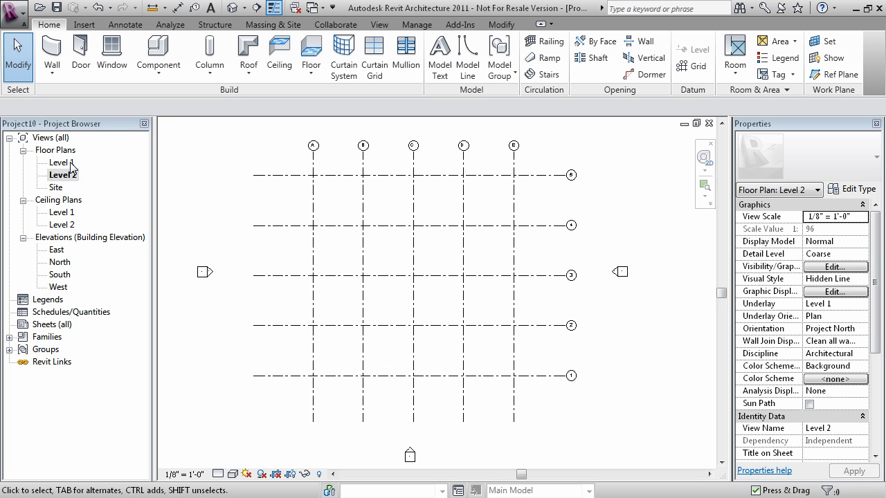
double_click(70, 163)
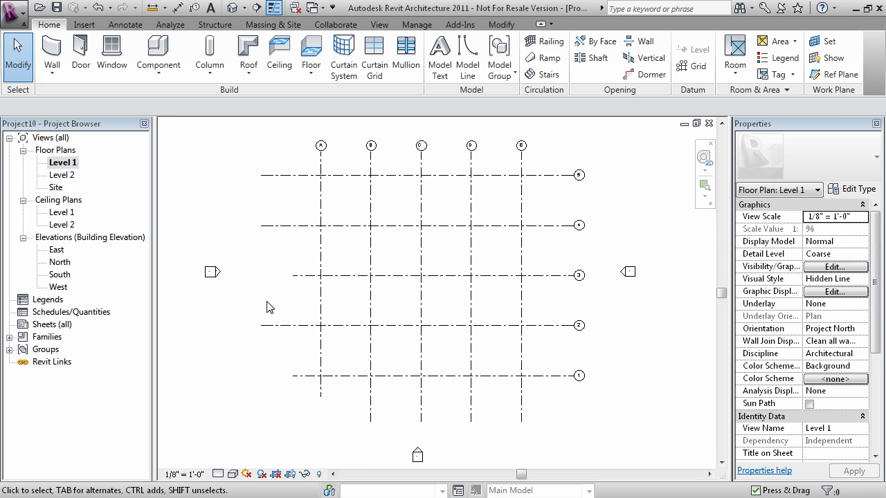
middle_drag(269, 311, 275, 326)
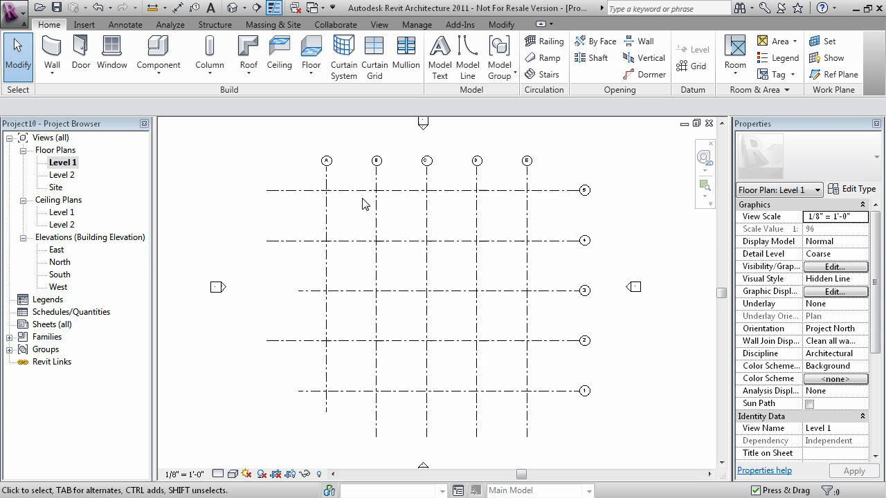
In the East elevation, pull the aligned 3D top ends of grids 1 to 5 down to between Level 1 and Level 2.
double_click(56, 250)
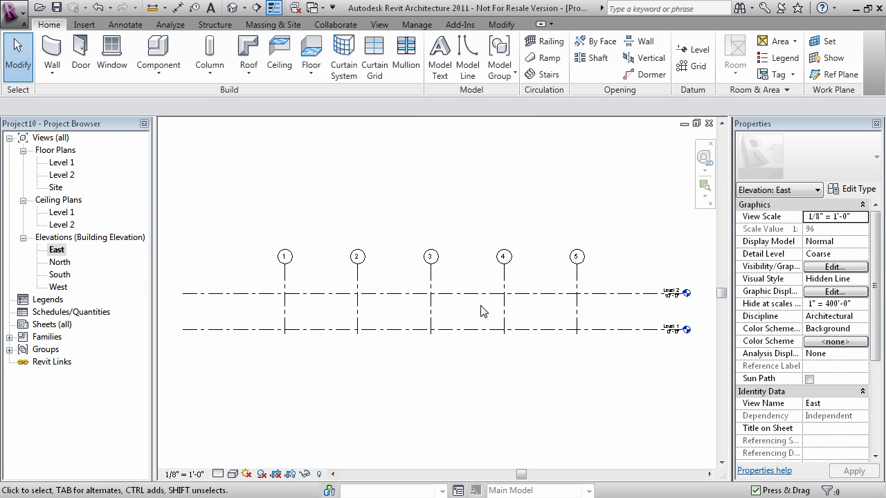
click(504, 278)
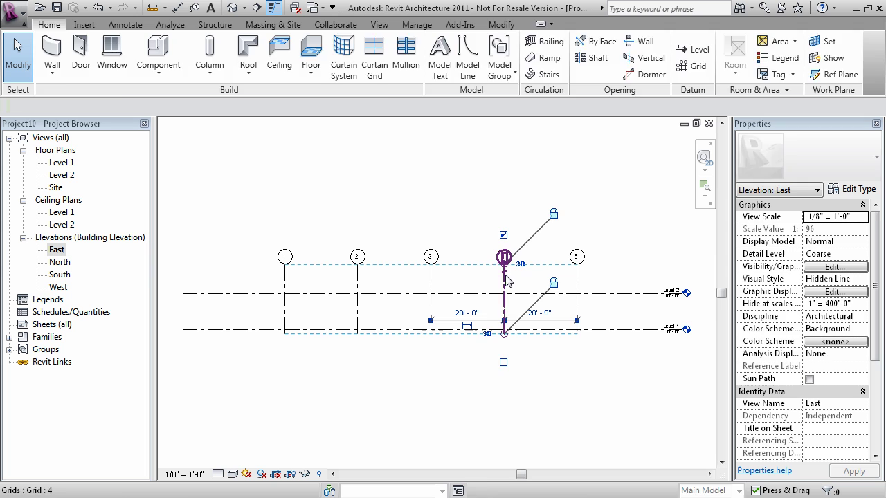
click(559, 311)
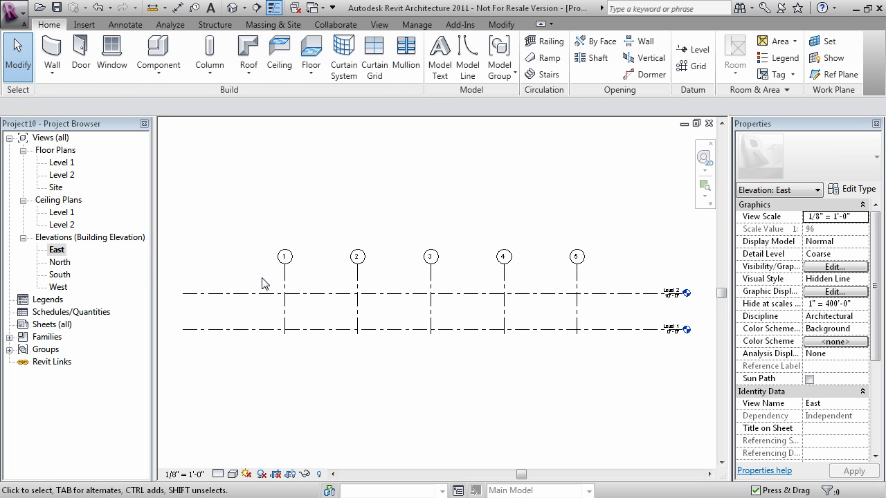
click(284, 273)
scroll(290, 274, up, 2)
scroll(335, 298, down, 1)
middle_drag(336, 299, 344, 250)
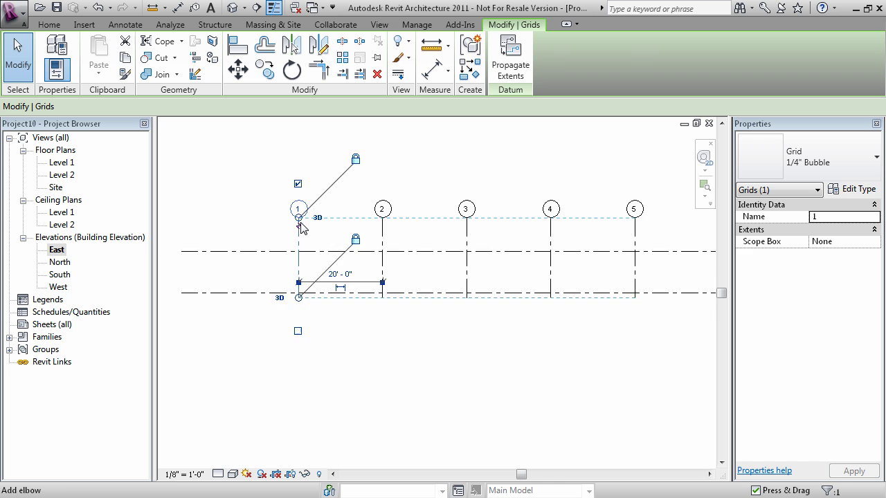
scroll(302, 229, up, 1)
drag(299, 217, 301, 283)
click(483, 344)
Examine the Level 2 line beside the shortened grids, and check the grids in the Level 1 and Level 2 floor plans.
middle_drag(528, 327, 414, 325)
click(633, 254)
middle_drag(640, 285, 521, 297)
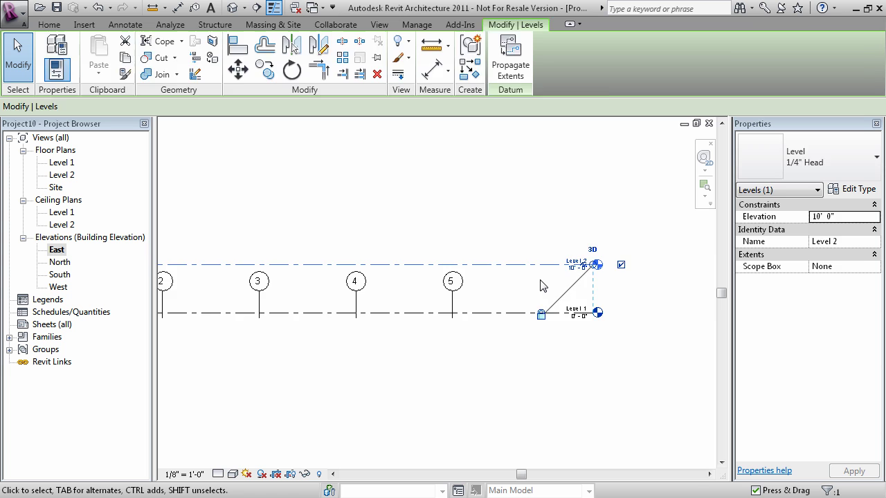
click(542, 286)
scroll(571, 283, up, 3)
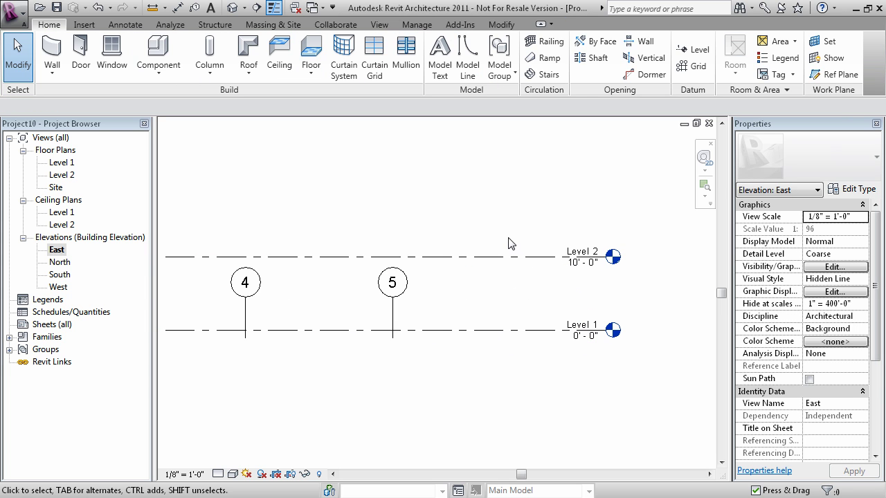
double_click(60, 164)
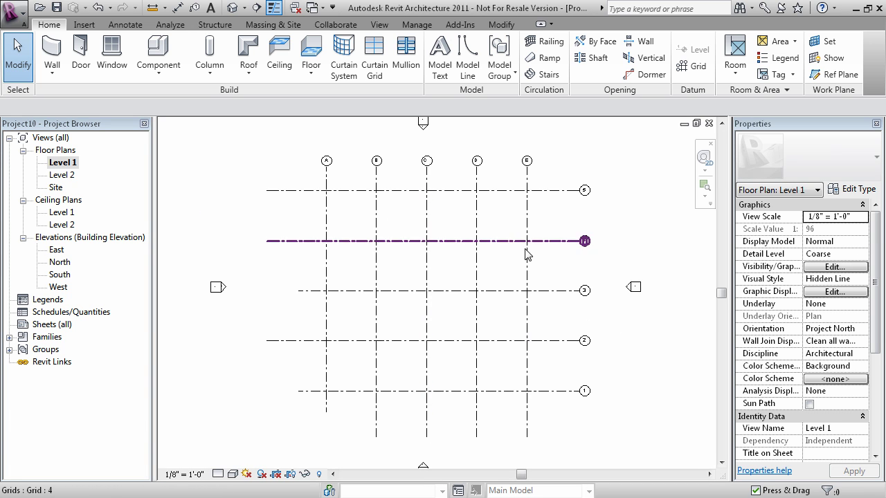
double_click(62, 175)
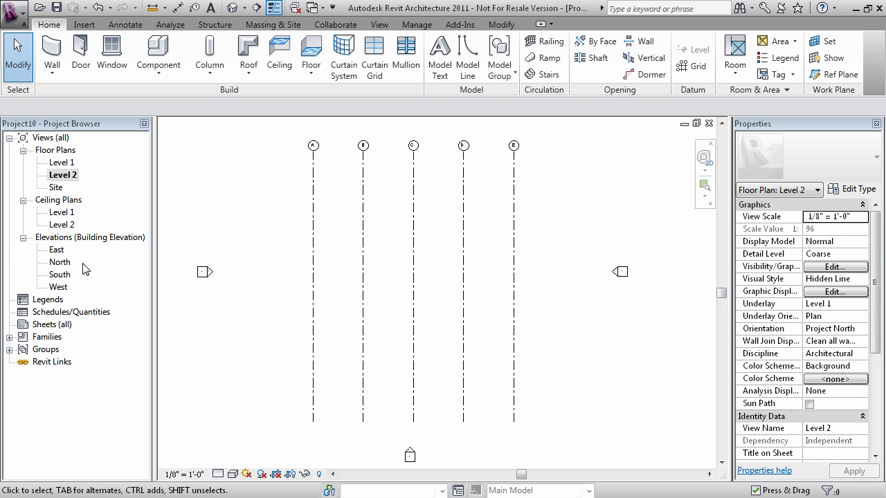
In the East elevation, raise the aligned 3D top ends of grids 1 to 5 above Level 2, and reopen the Level 2 floor plan.
double_click(58, 251)
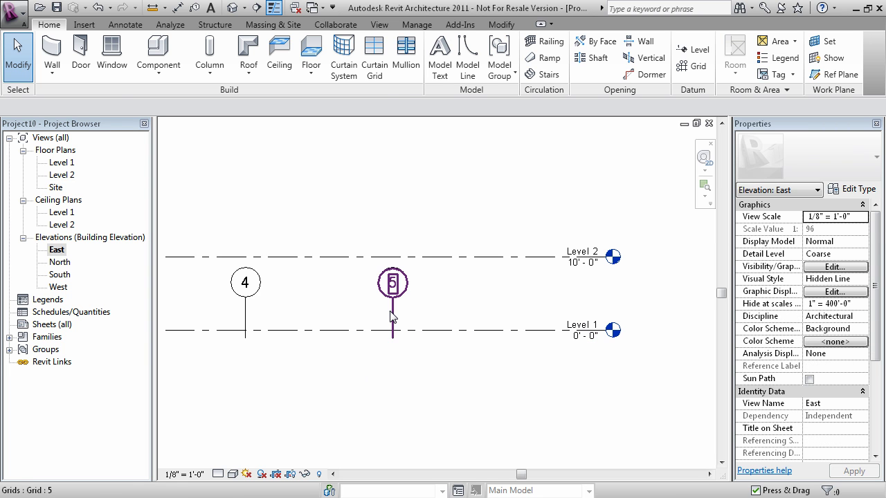
click(391, 311)
scroll(446, 337, down, 1)
middle_drag(447, 337, 573, 350)
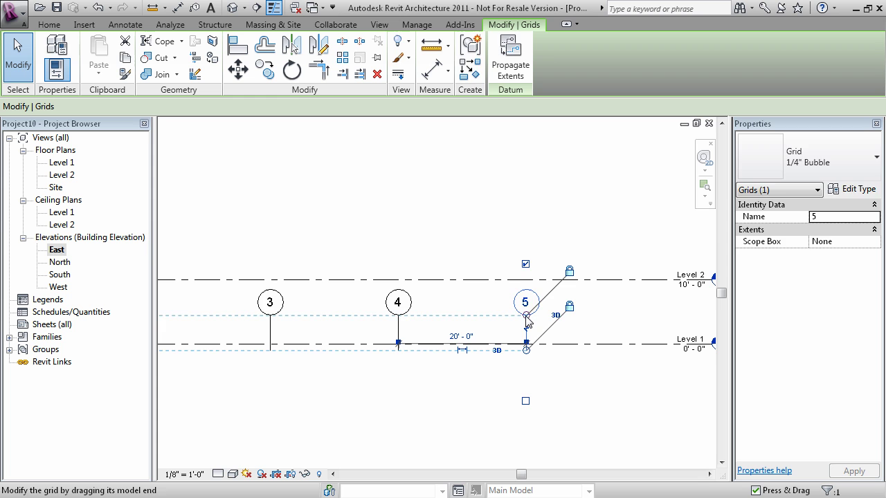
drag(526, 316, 539, 218)
middle_drag(583, 286, 553, 300)
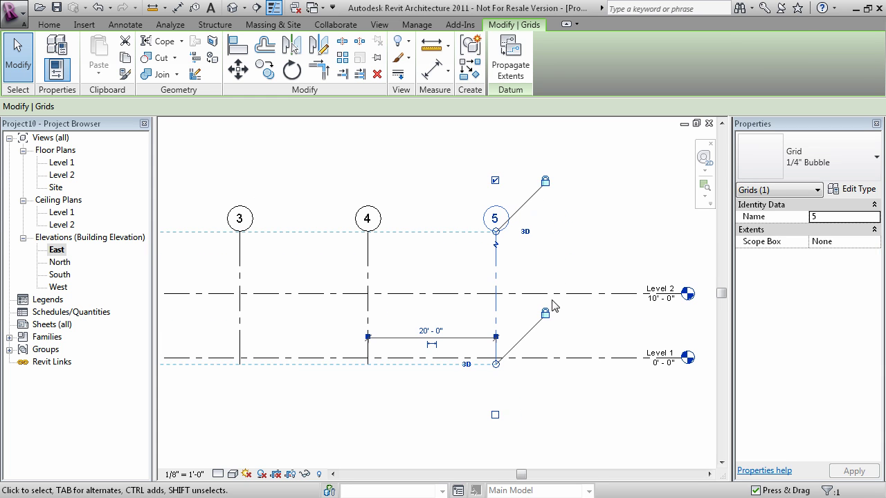
click(554, 268)
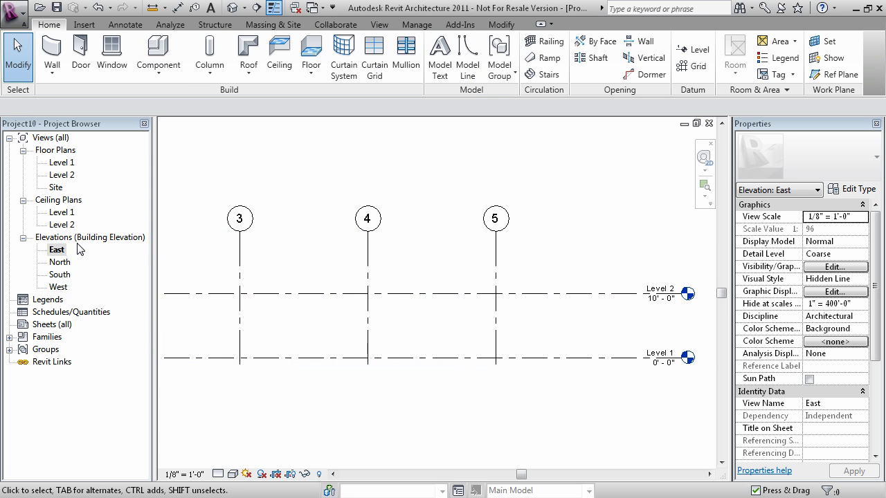
double_click(61, 175)
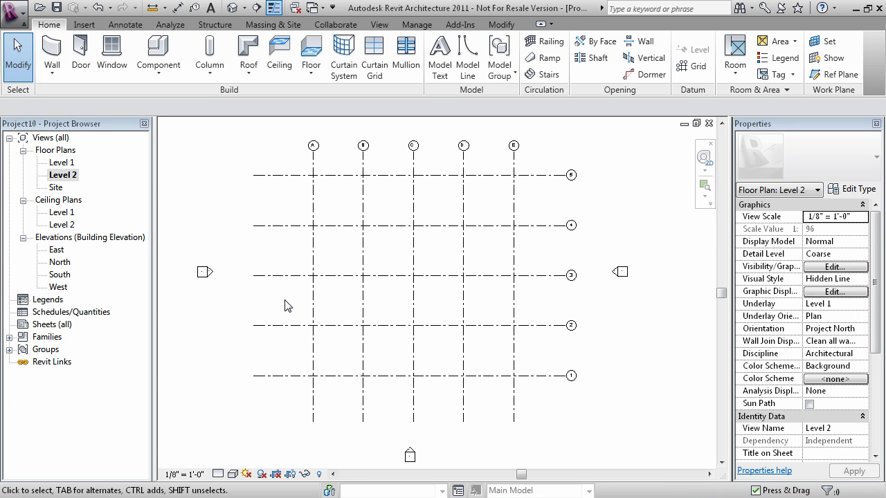